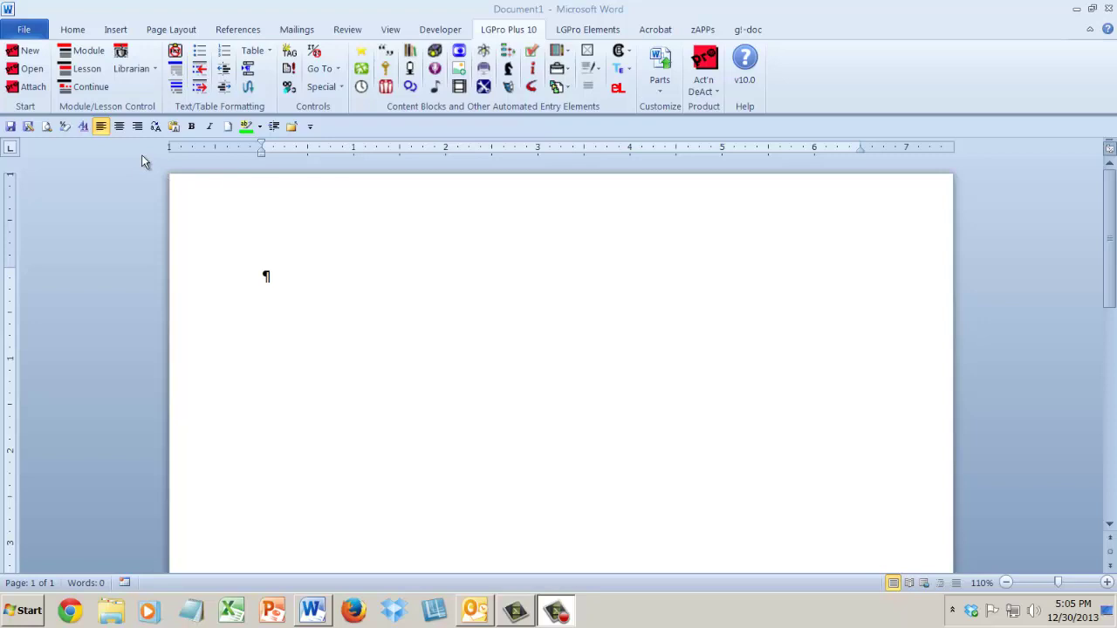
Start a new guidebook, naming the program "My Class" and choosing the Facilitator type
click(33, 57)
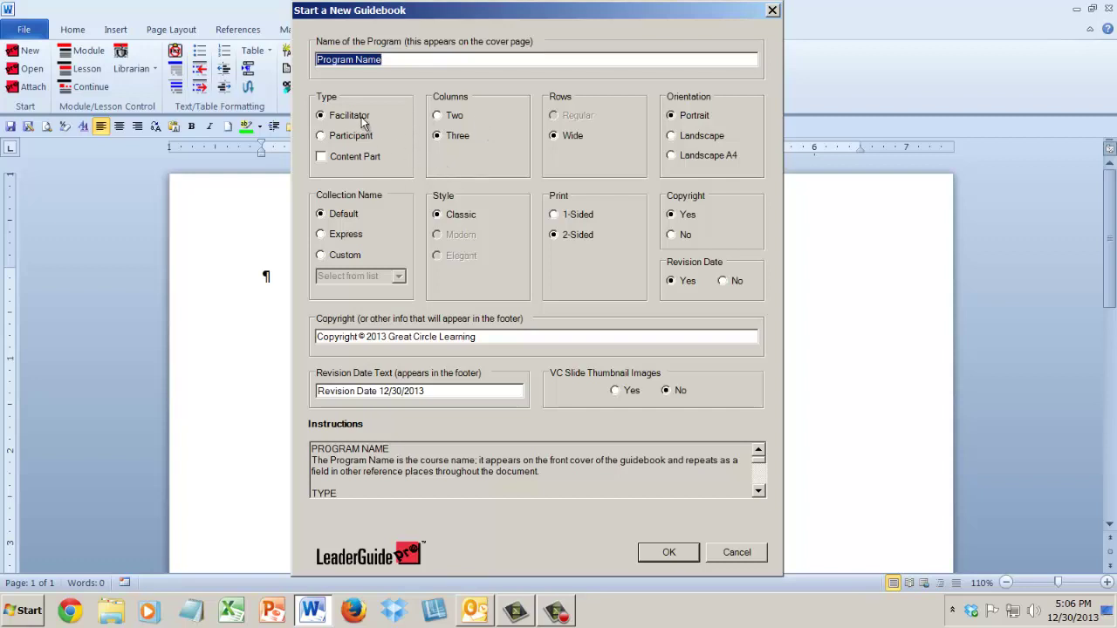
drag(384, 60, 310, 62)
text(M)
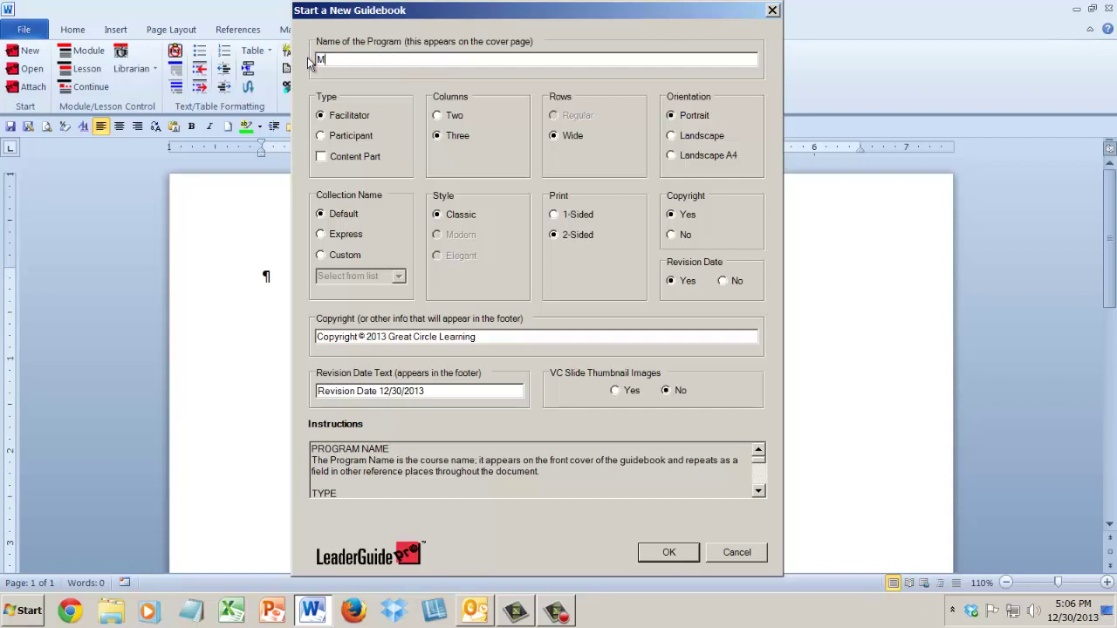
text(y Class)
click(333, 116)
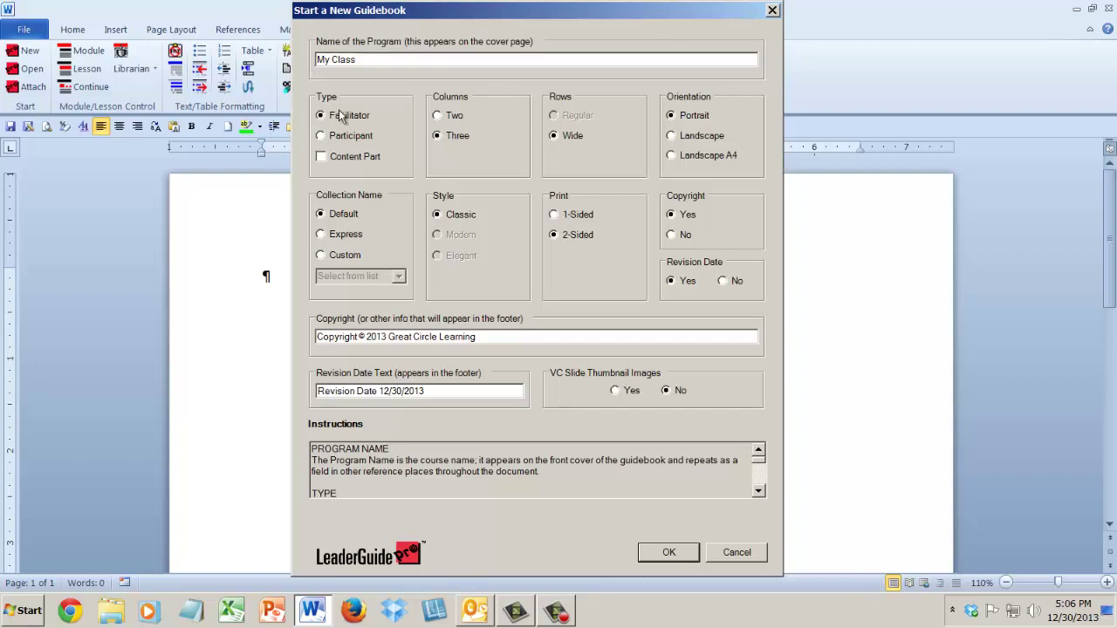
Try the Content Part option with both the Facilitator and Participant types, returning to Facilitator with Content Part off
click(322, 157)
click(323, 159)
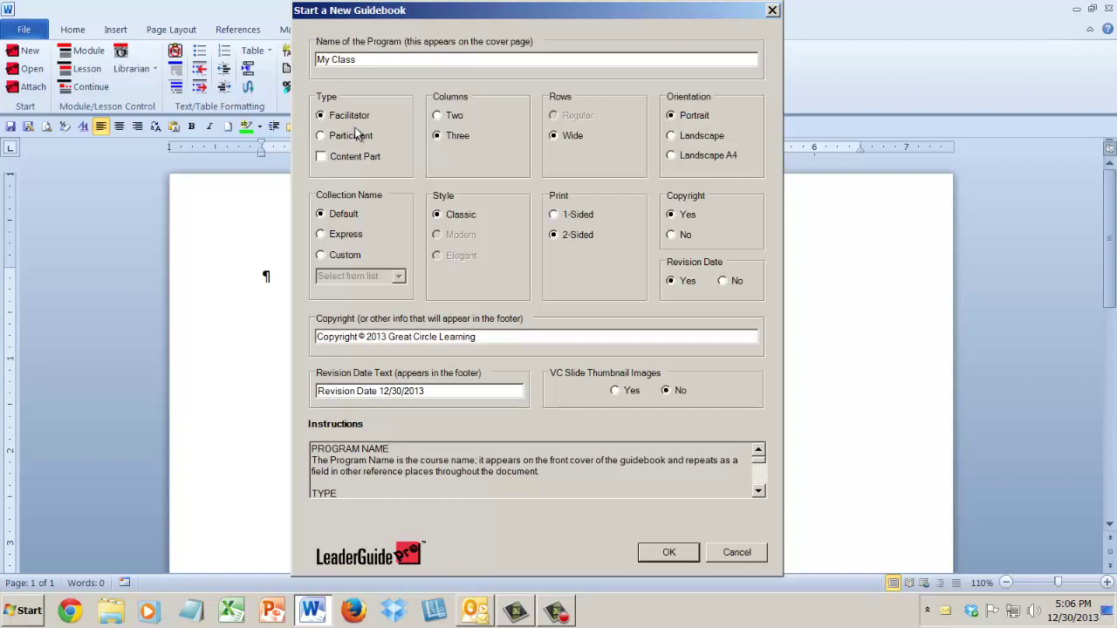
click(321, 158)
click(319, 137)
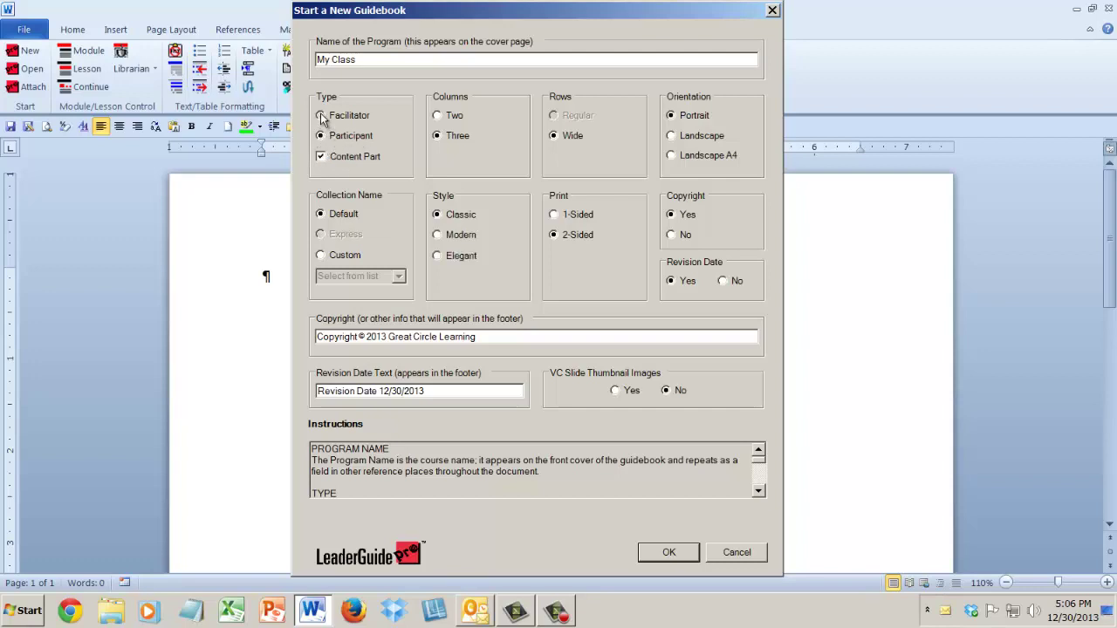
click(320, 115)
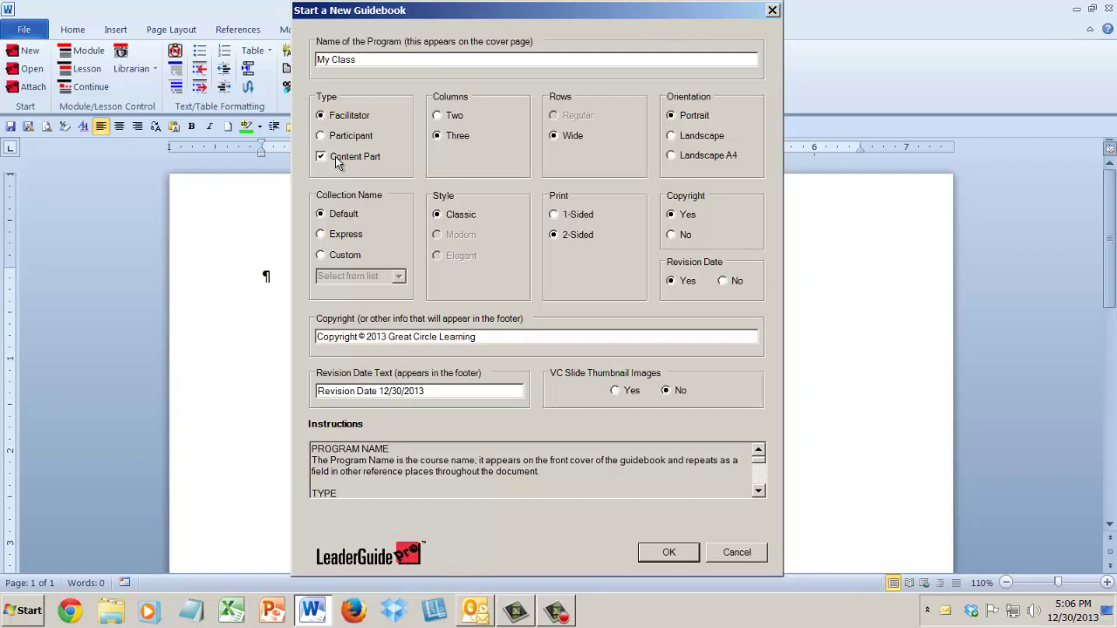
click(322, 158)
click(321, 137)
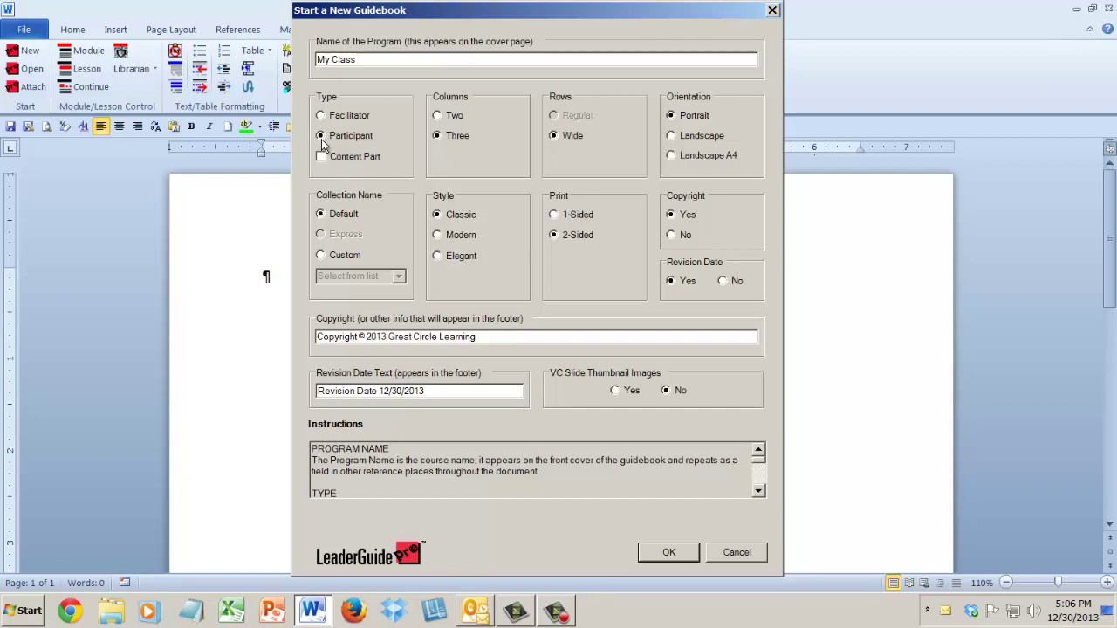
click(322, 157)
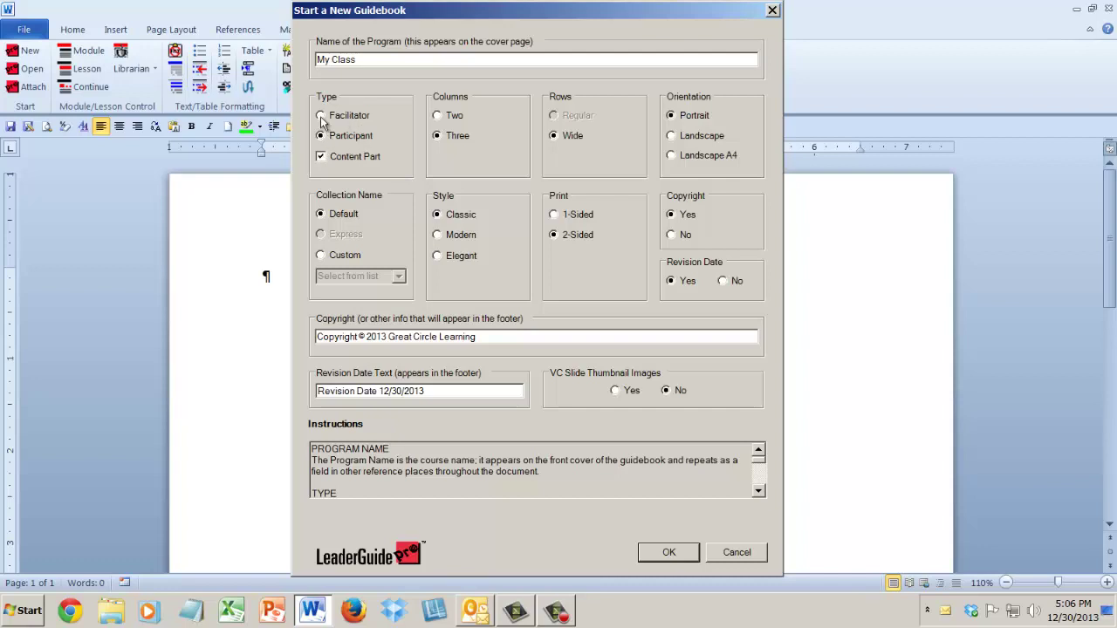
click(322, 116)
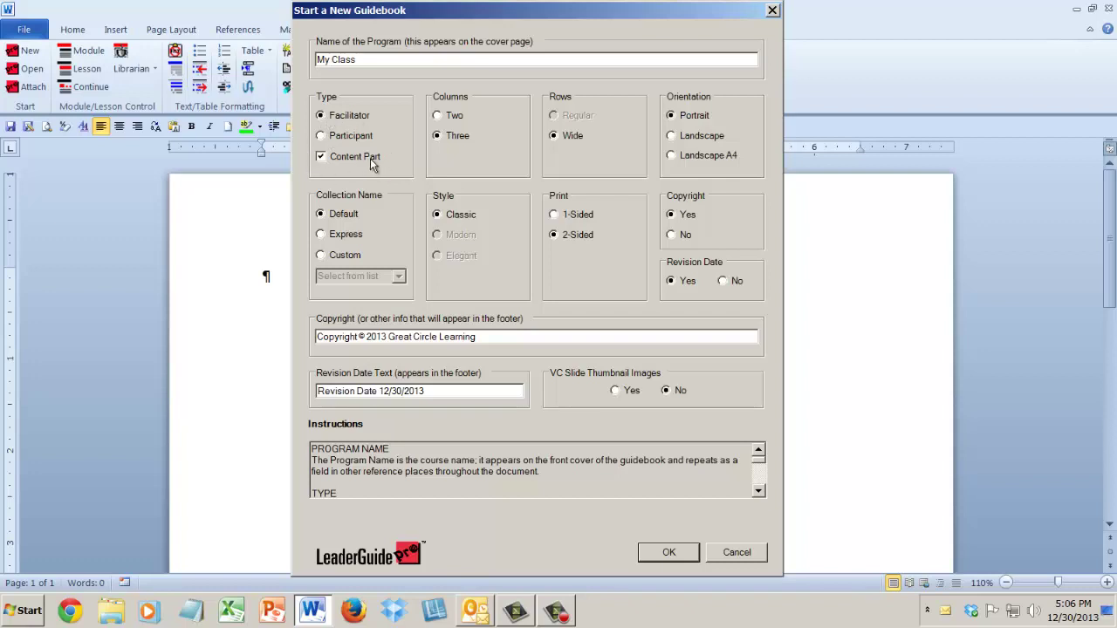
click(321, 157)
click(321, 158)
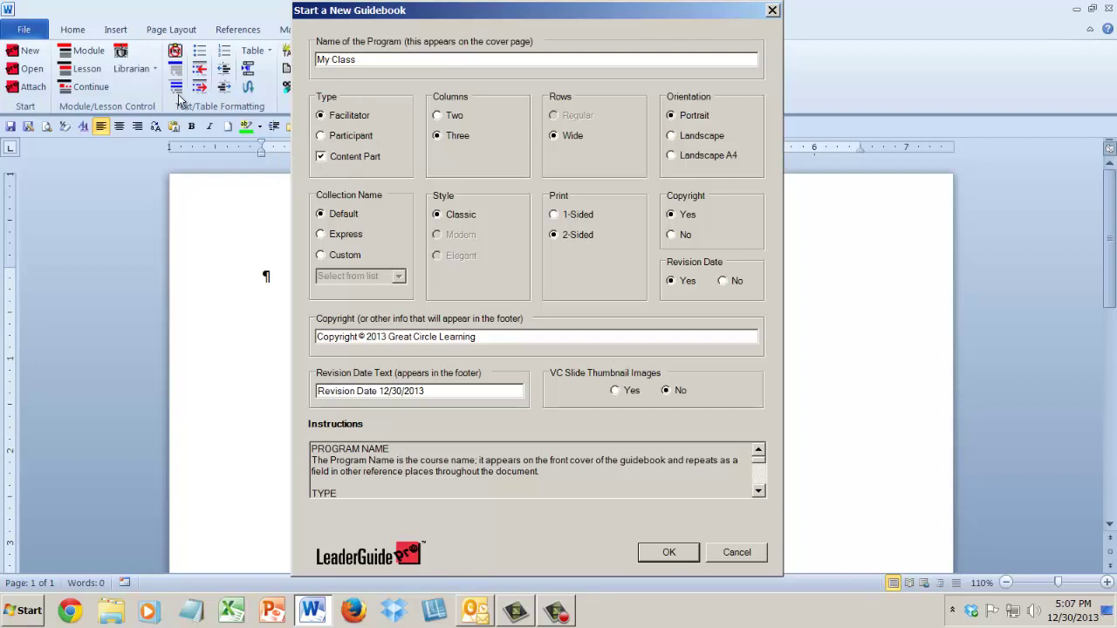
click(321, 156)
Try two columns and the Landscape and Landscape A4 orientations, returning to three columns and Portrait
click(438, 115)
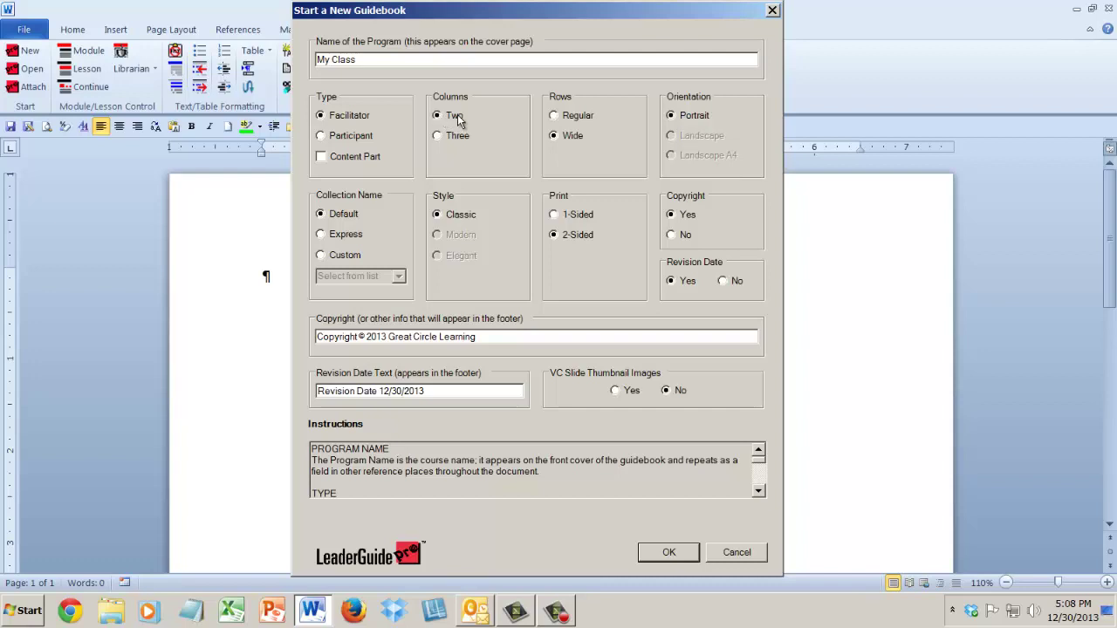
click(437, 136)
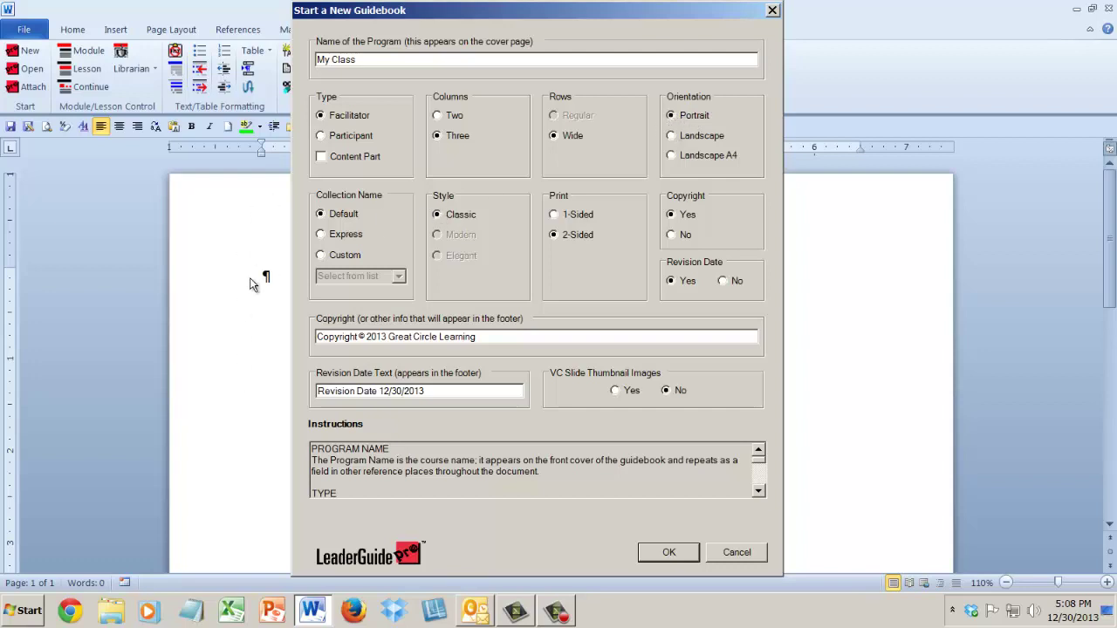
click(674, 139)
click(671, 155)
click(670, 116)
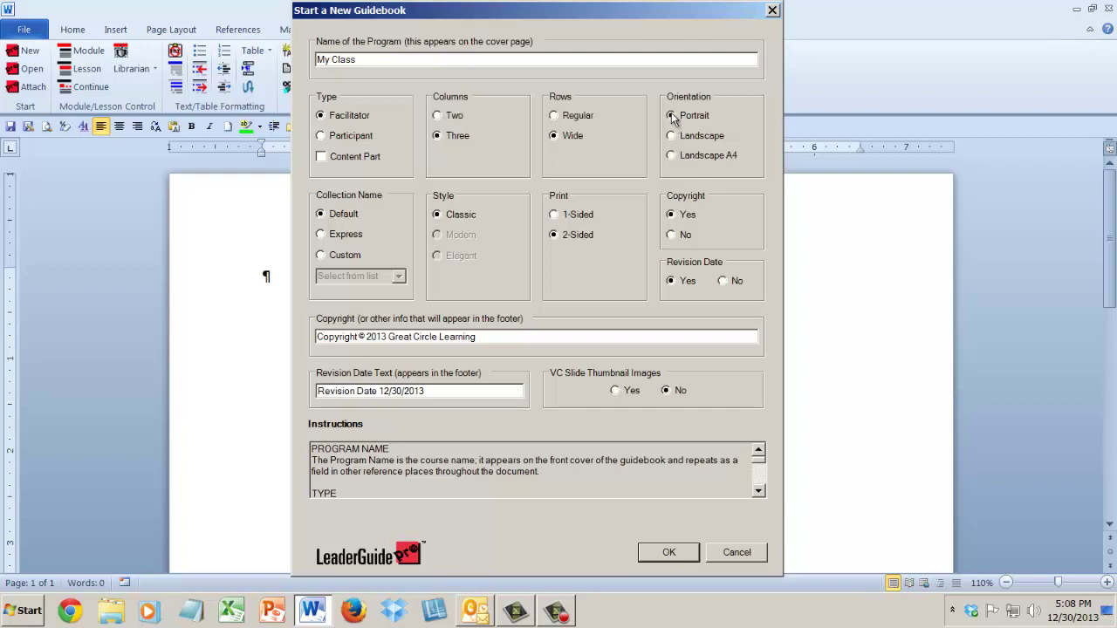
click(437, 115)
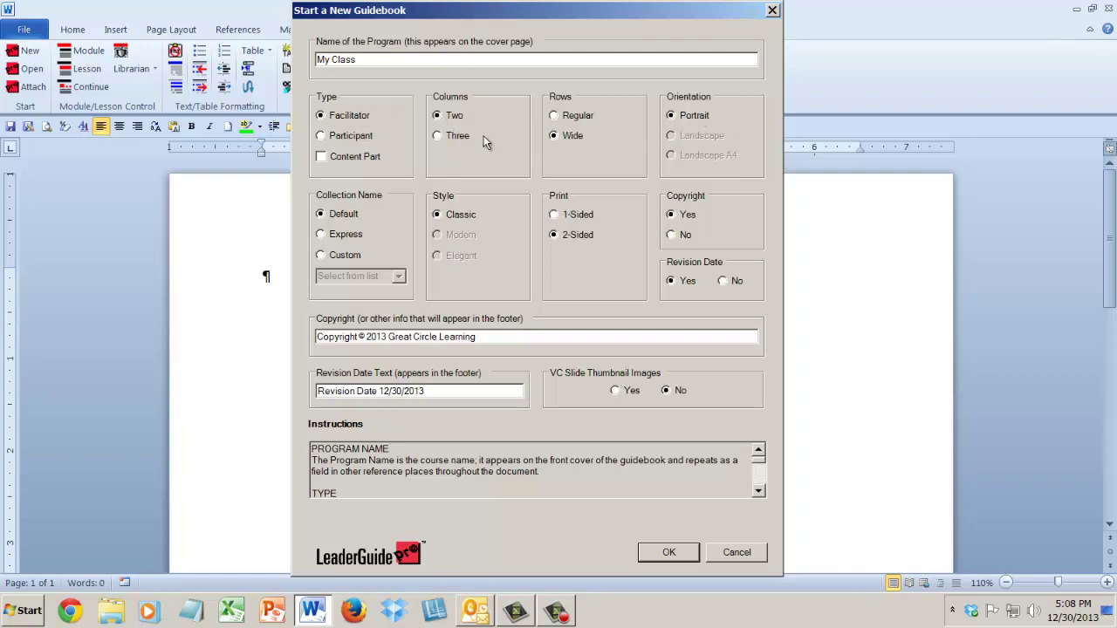
click(438, 136)
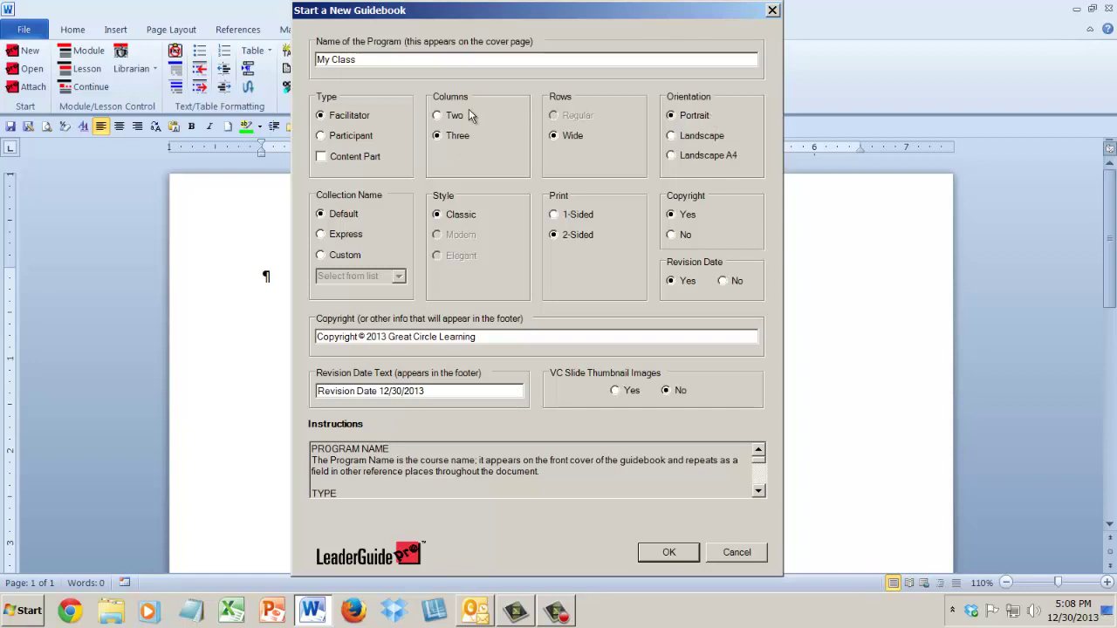
Change the guidebook type to Participant and try Landscape and two columns, ending on Portrait with three columns
click(322, 136)
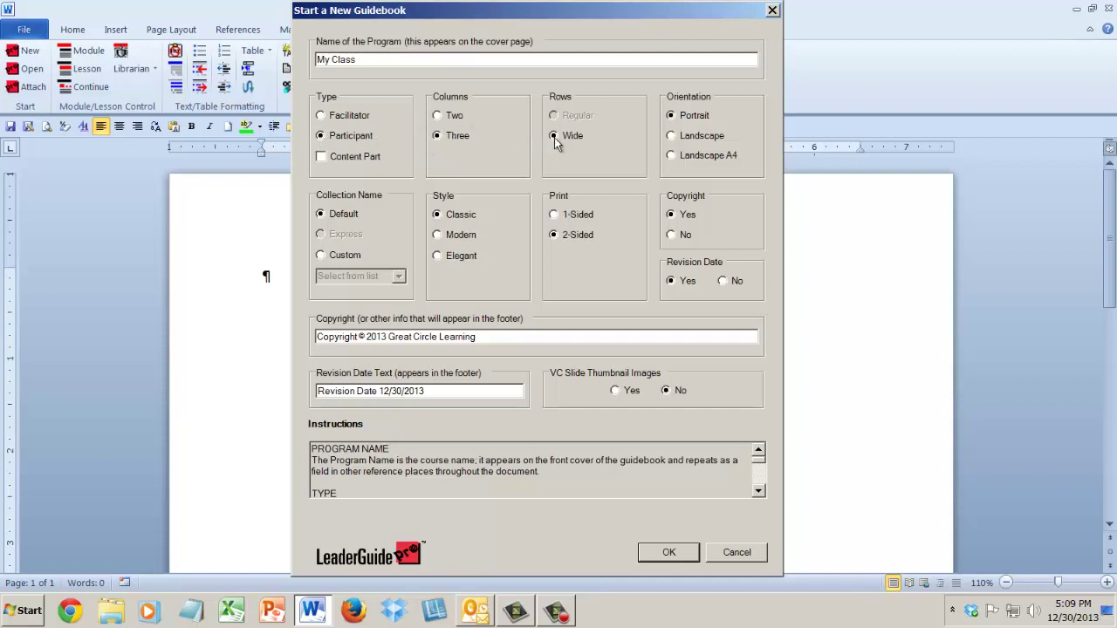
click(670, 137)
click(674, 117)
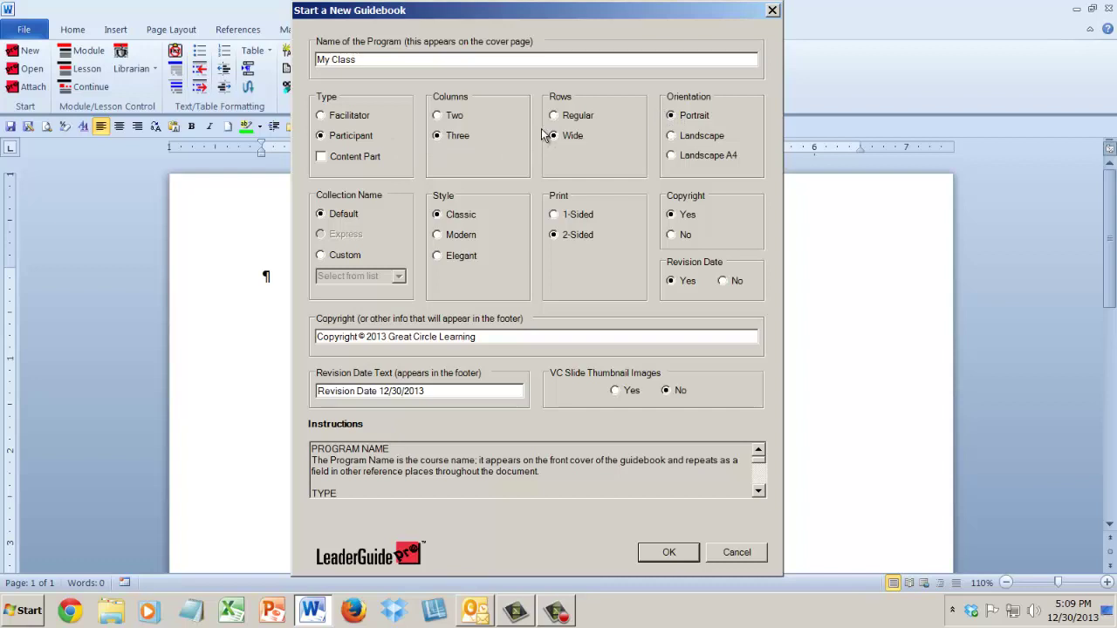
click(436, 116)
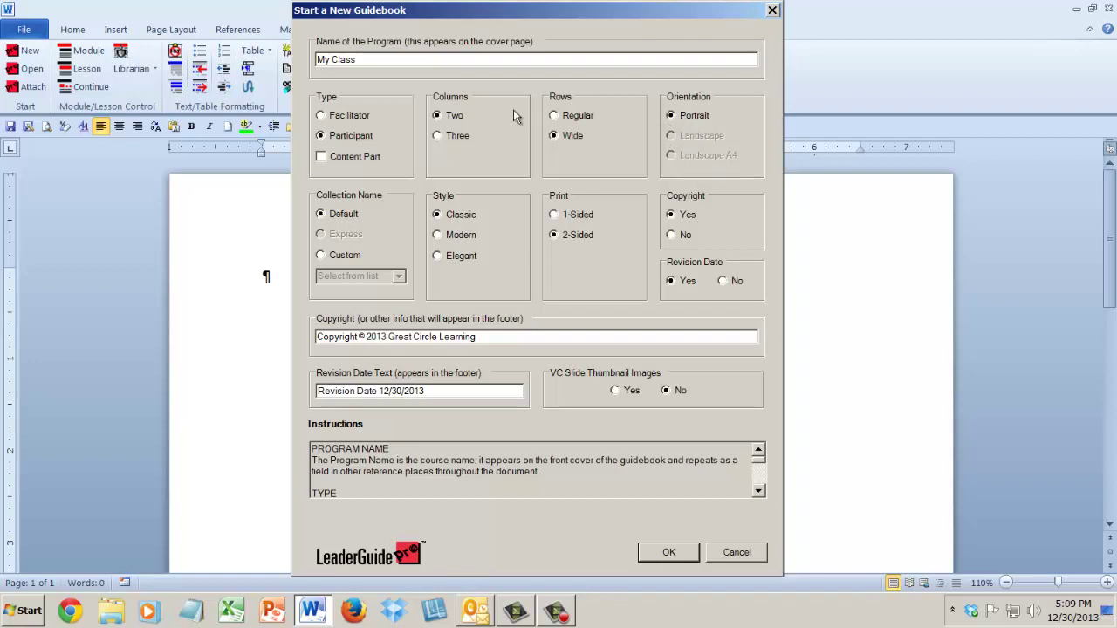
click(439, 137)
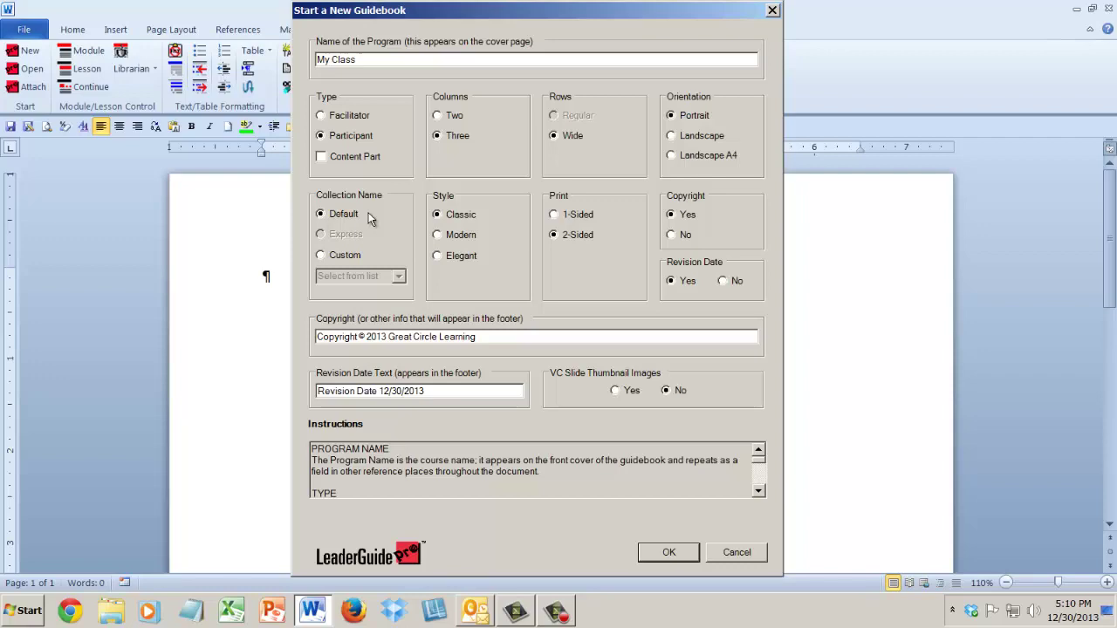
Try the Custom collection and look at its list of collections, returning the collection name to Default
drag(580, 16, 719, 144)
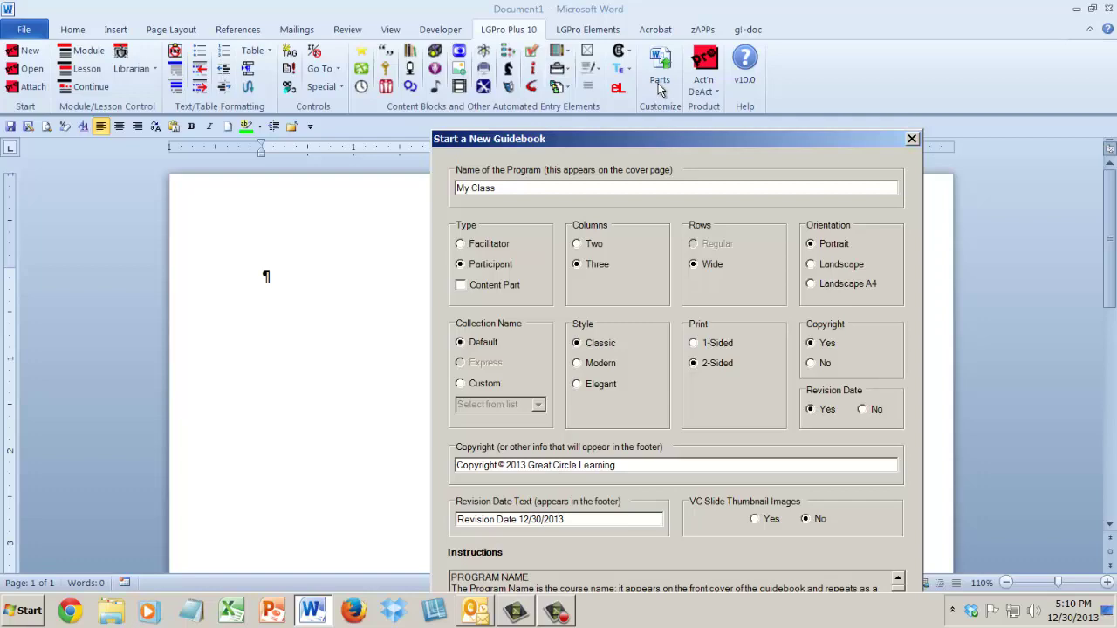
drag(659, 134, 575, 7)
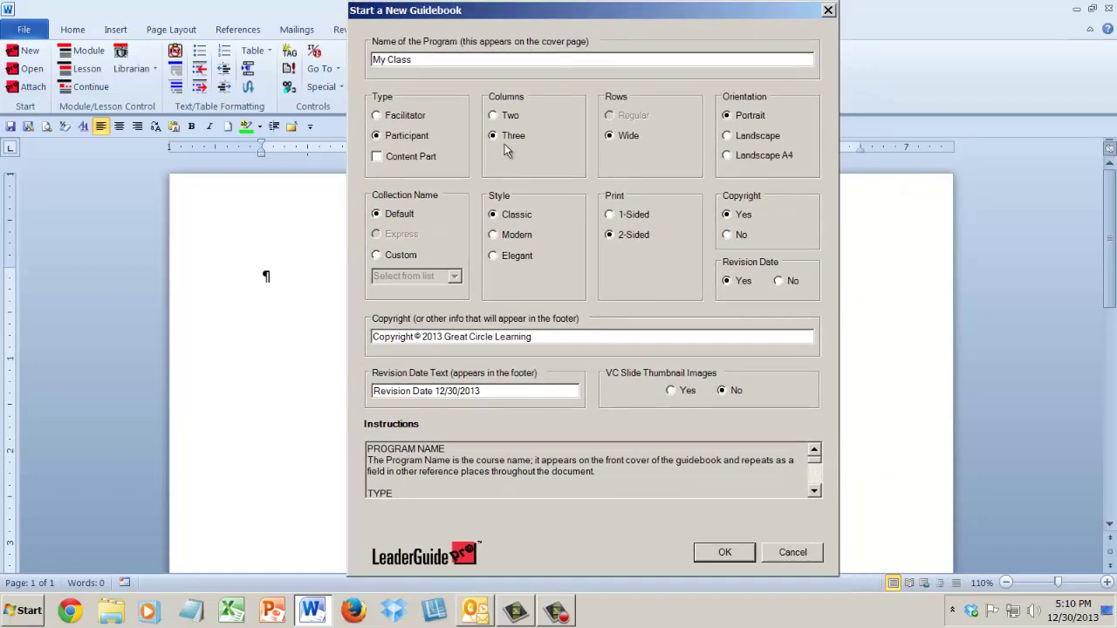
click(378, 256)
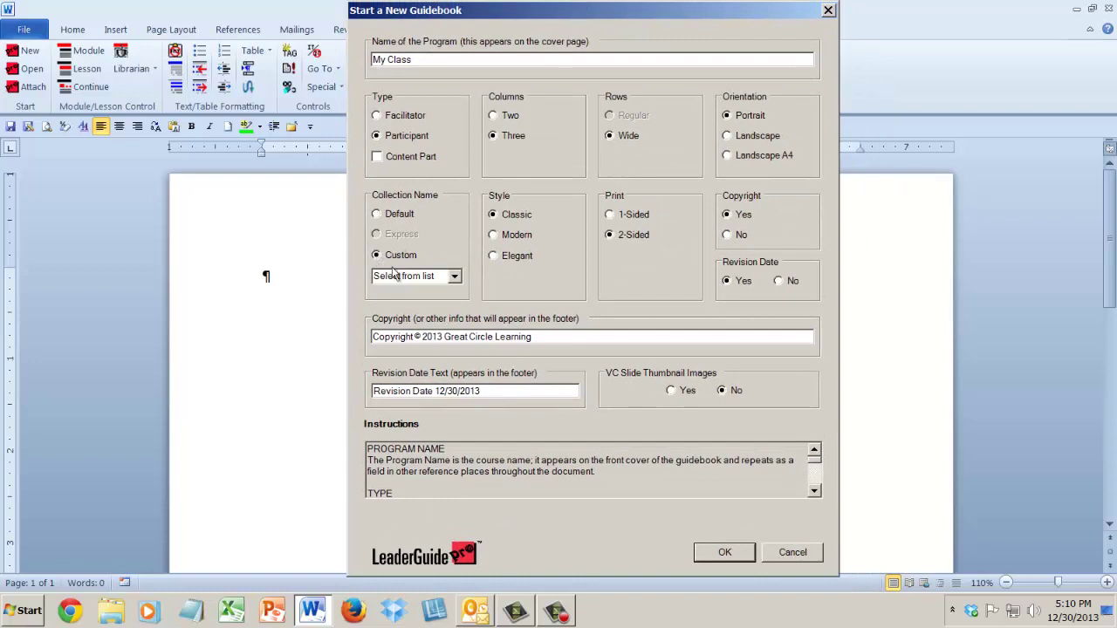
click(454, 276)
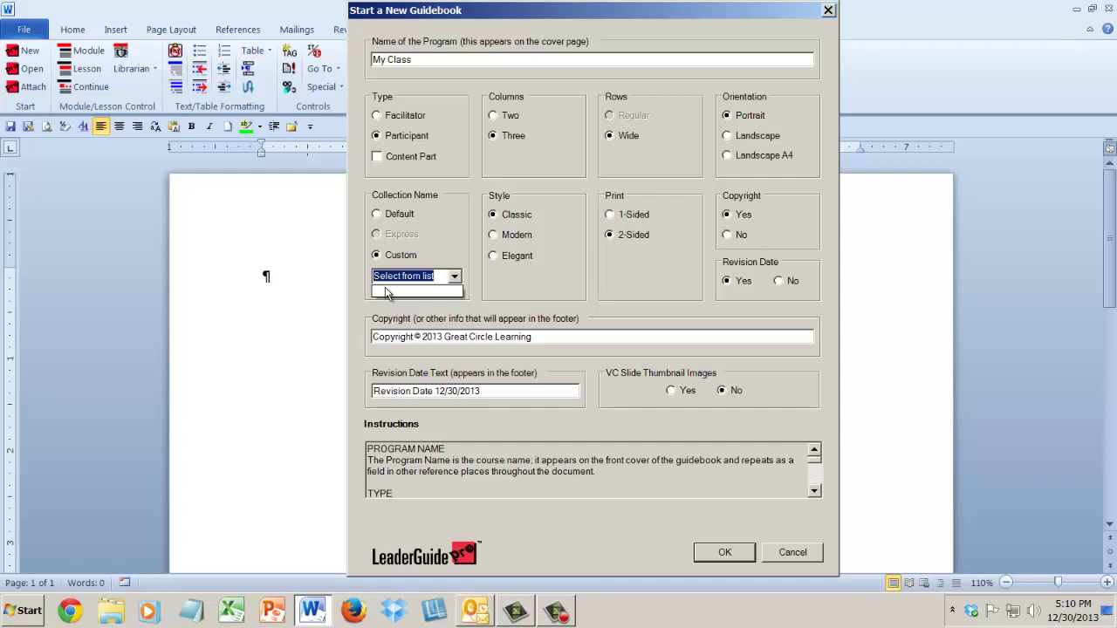
click(377, 216)
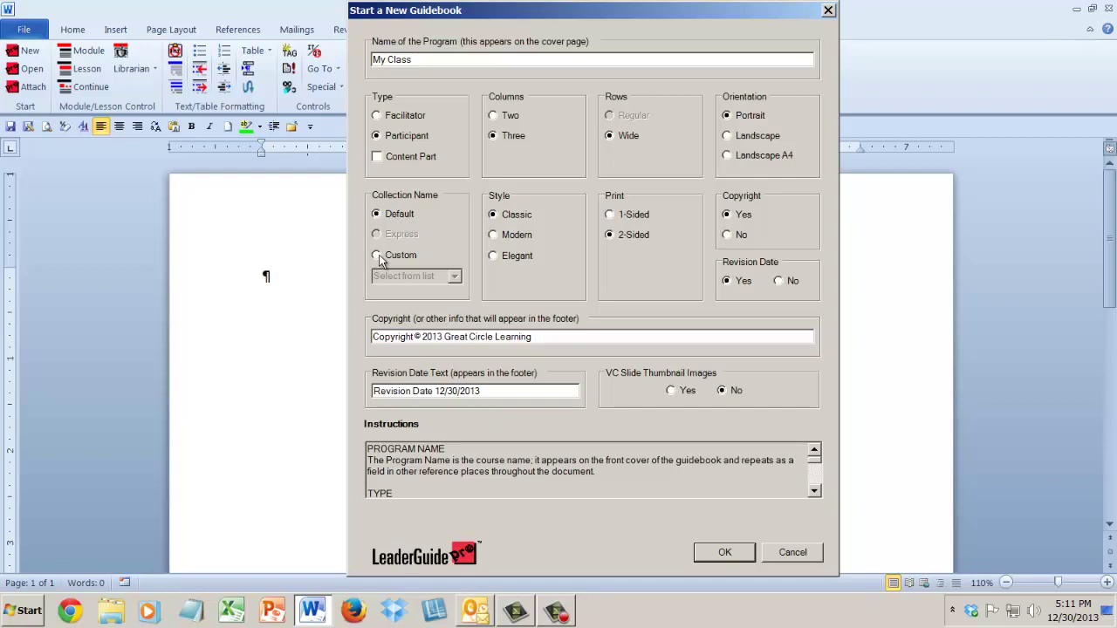
Try the Modern style and settle on Elegant, leaving the copyright footer text unedited
click(493, 235)
drag(532, 339, 504, 342)
click(583, 332)
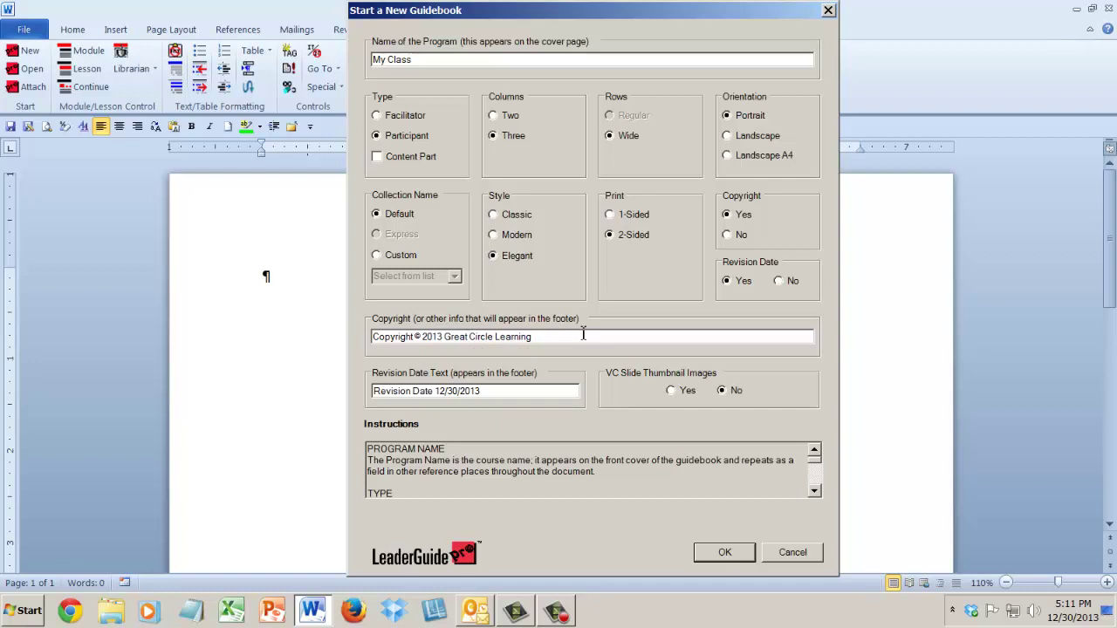
Turn the copyright and revision date off and on again to reset their footer texts to "© 2013" and "Rev. Date 12/30/2013"
click(728, 235)
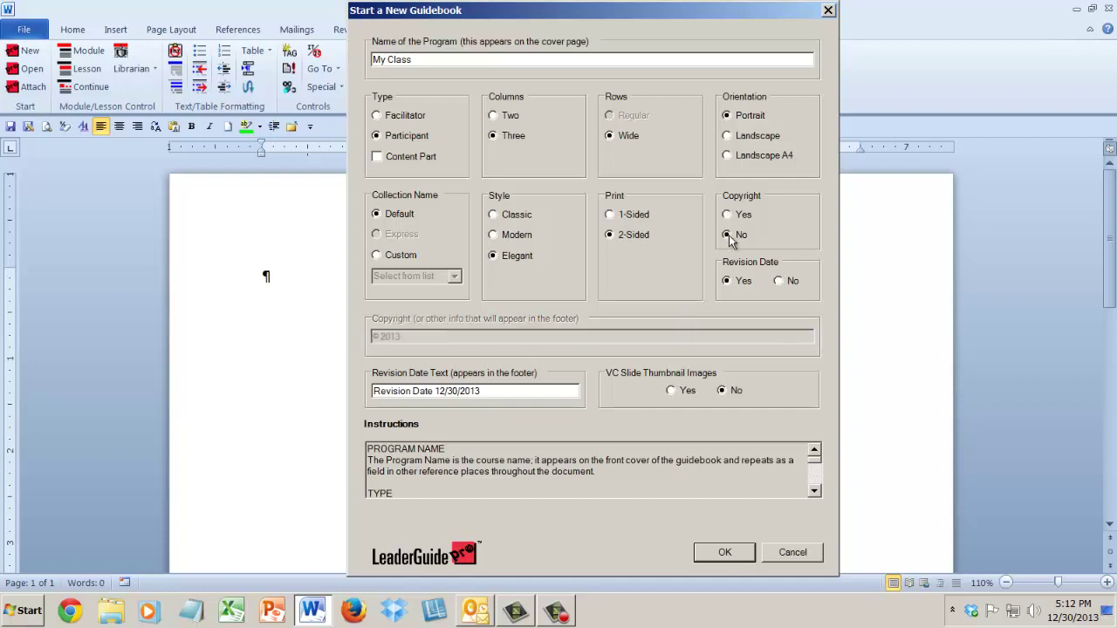
click(728, 216)
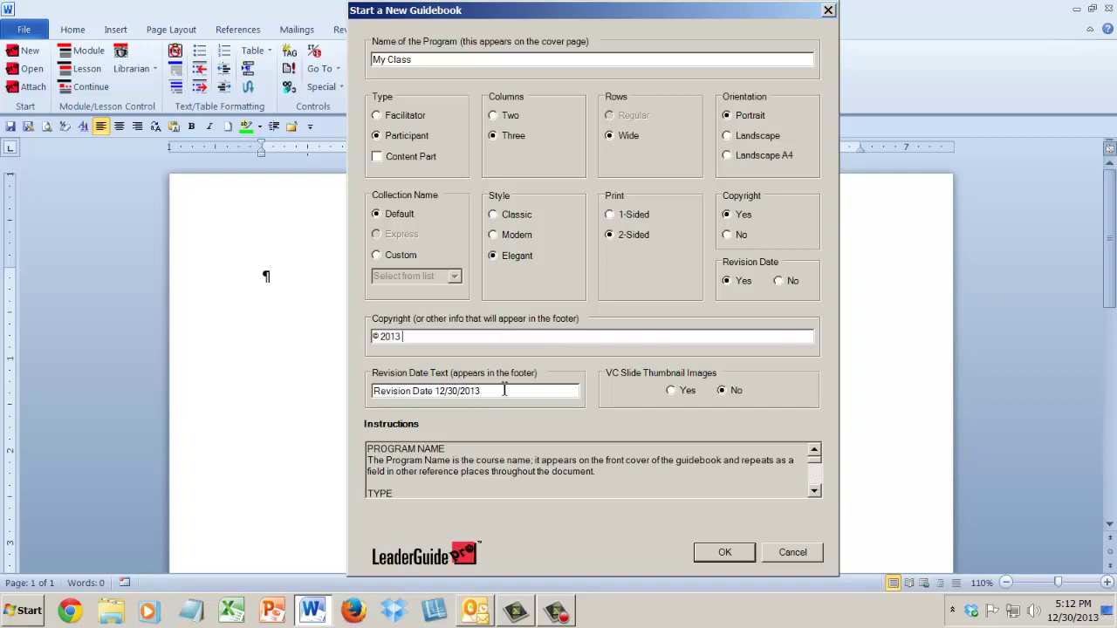
click(779, 281)
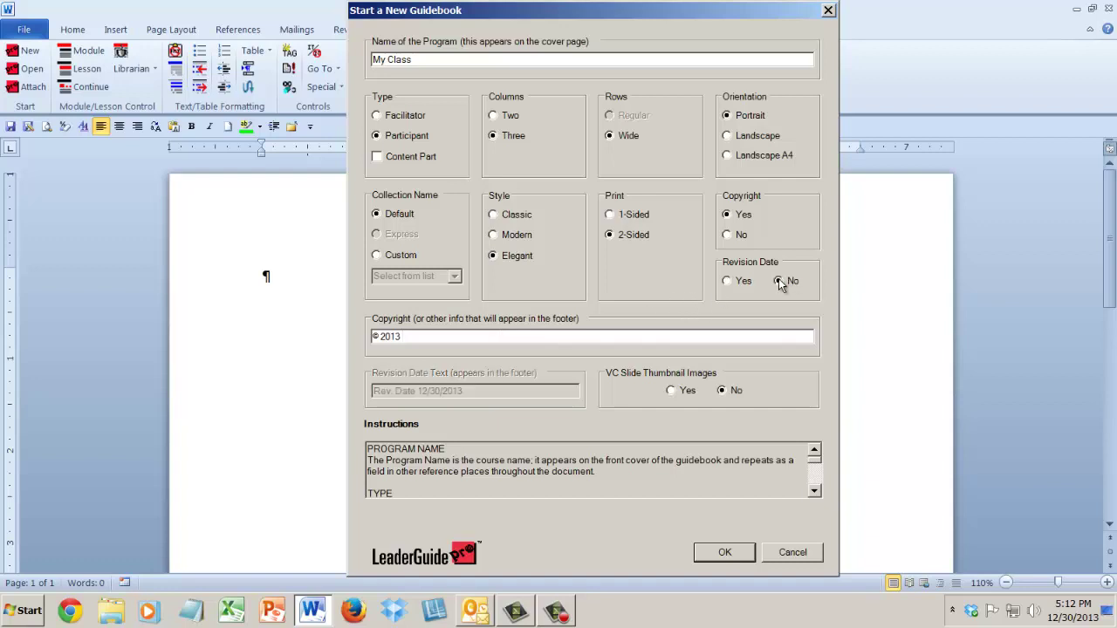
click(728, 281)
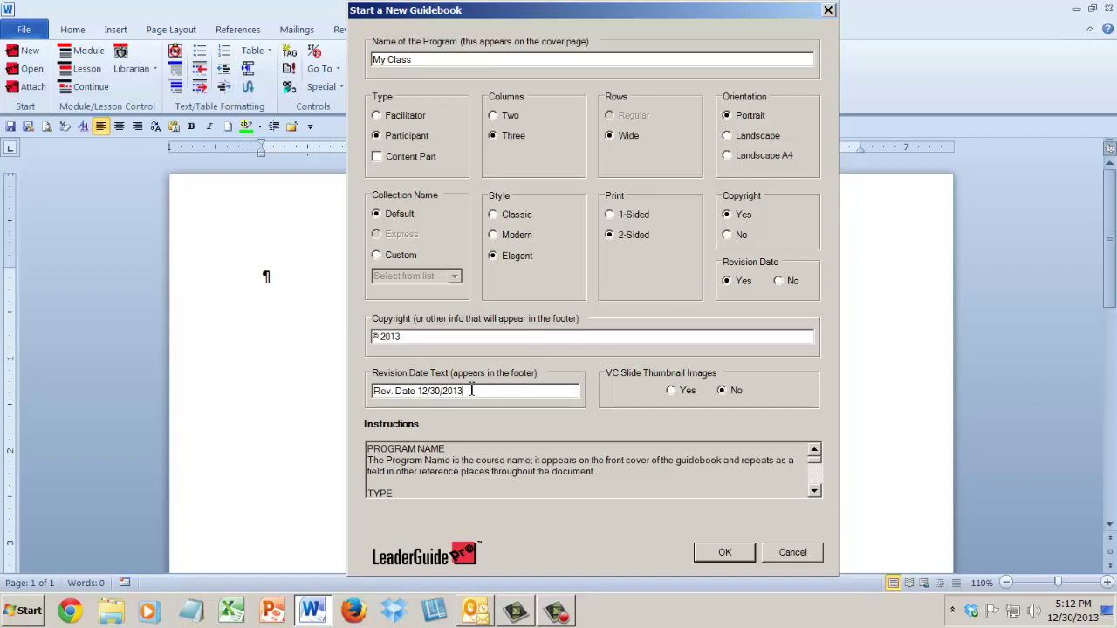
drag(471, 390, 420, 391)
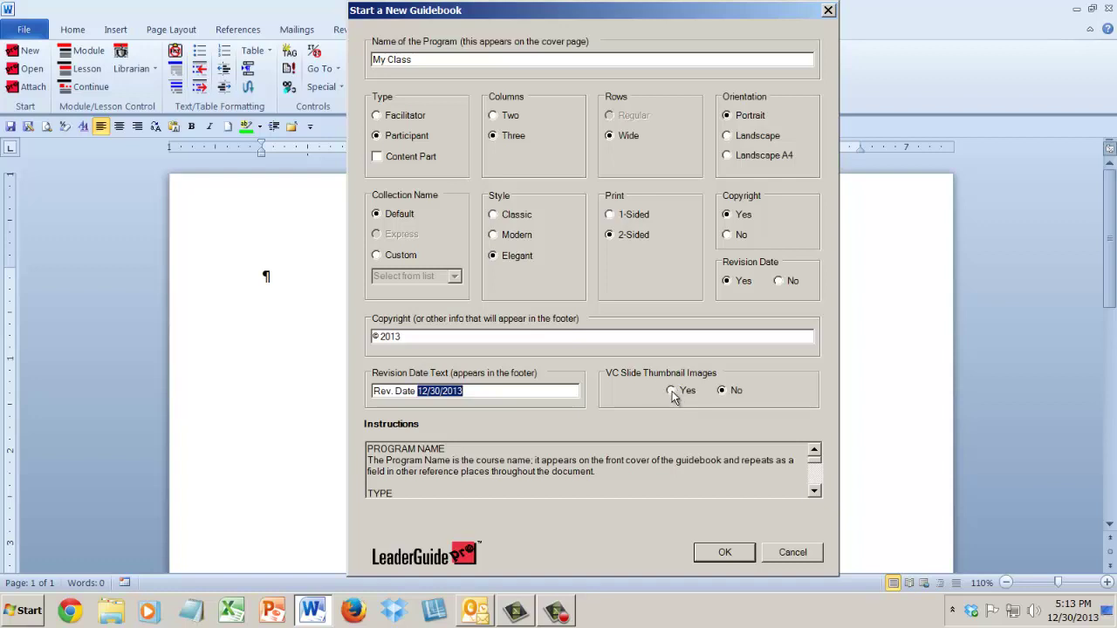
Try enabling the VC slide thumbnail images, returning the setting to No
click(673, 393)
click(671, 391)
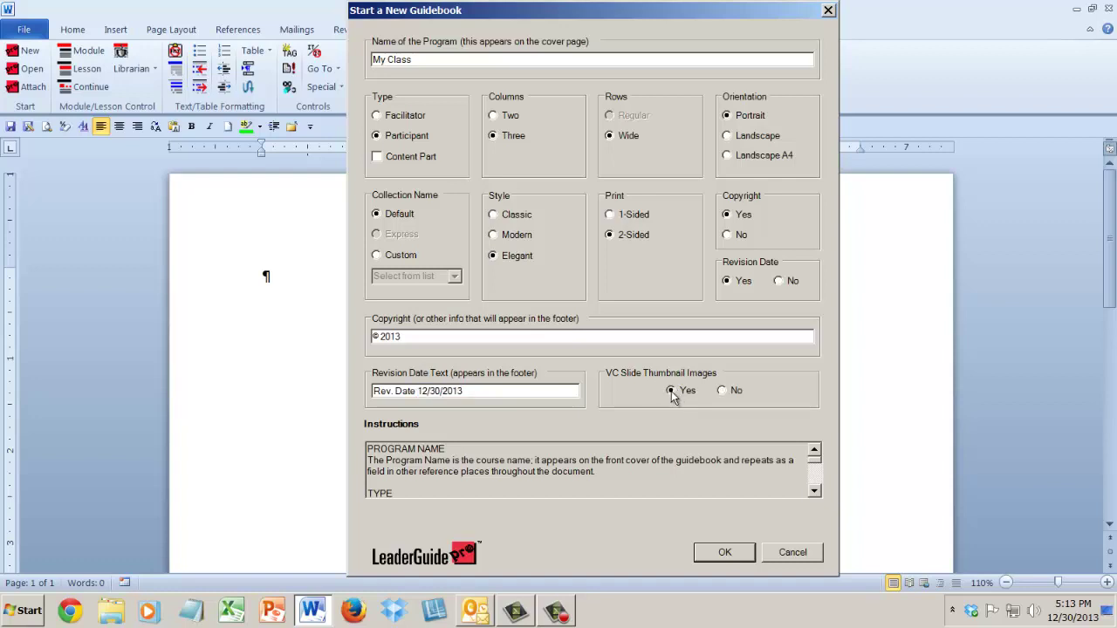
click(723, 391)
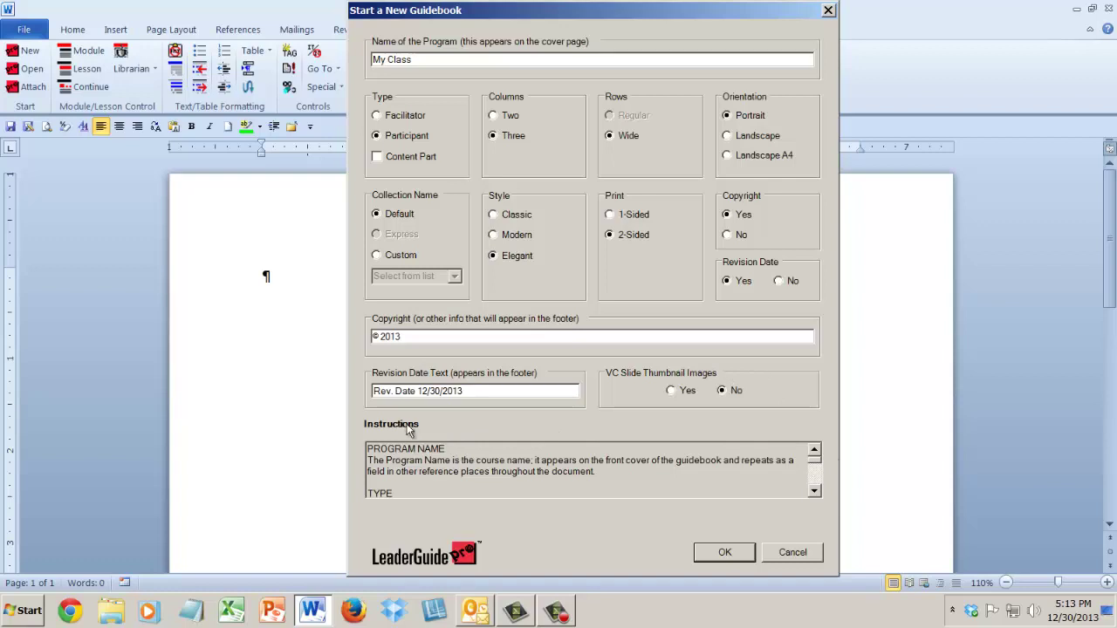
Read through the guidebook setup instructions from Program Name down to the Orientation section
click(815, 491)
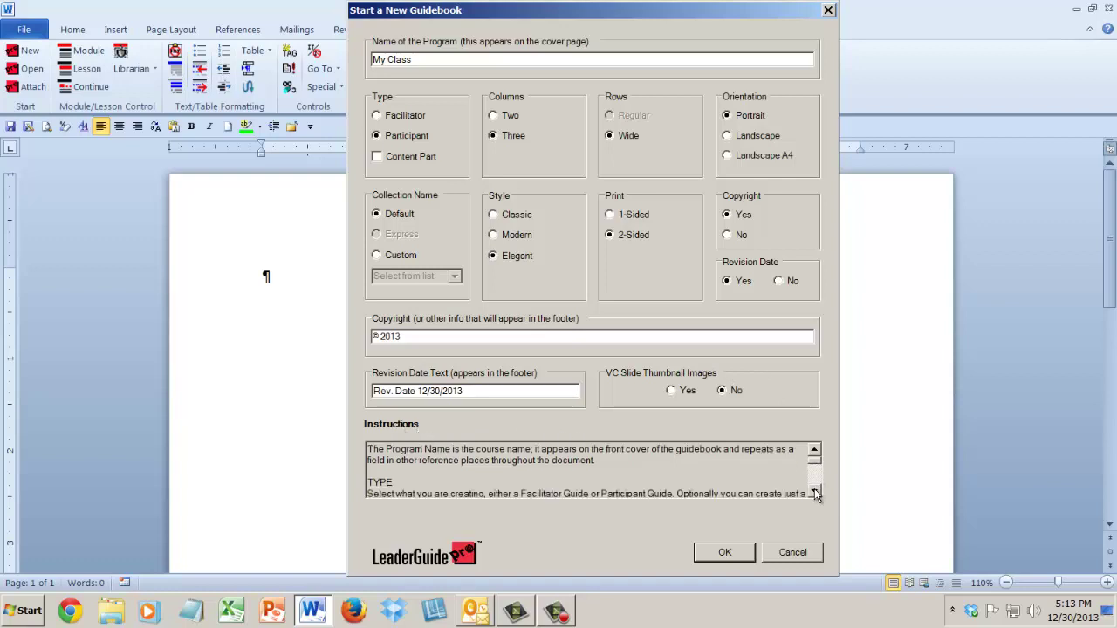
click(815, 491)
click(815, 492)
click(816, 492)
click(815, 493)
click(815, 492)
click(814, 492)
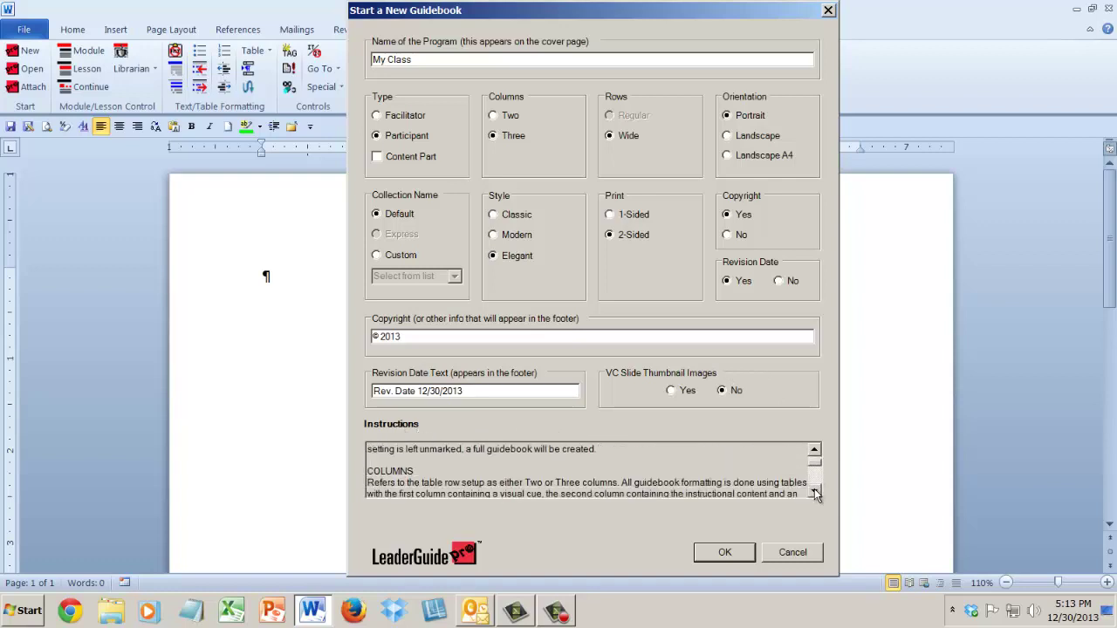
click(815, 492)
click(814, 492)
click(815, 492)
click(815, 492)
click(816, 492)
click(815, 492)
click(815, 492)
click(815, 492)
click(816, 493)
click(815, 492)
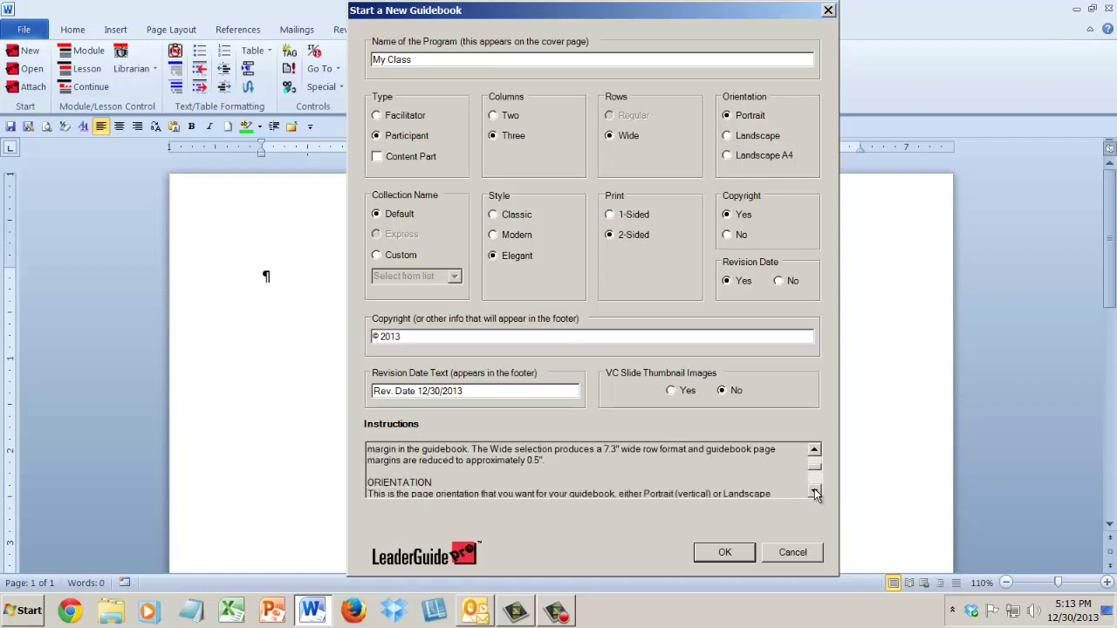
click(815, 492)
click(815, 492)
click(815, 493)
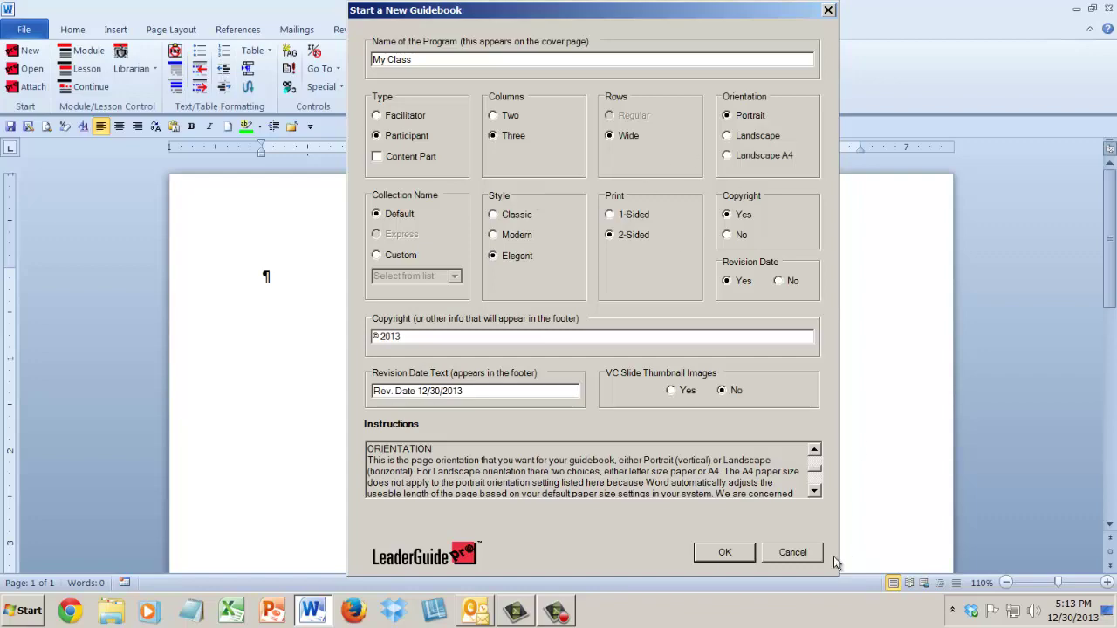
Create the guidebook with the chosen settings and save it as "My Class Participant Guide.docx" in the 3-Column folder
click(743, 555)
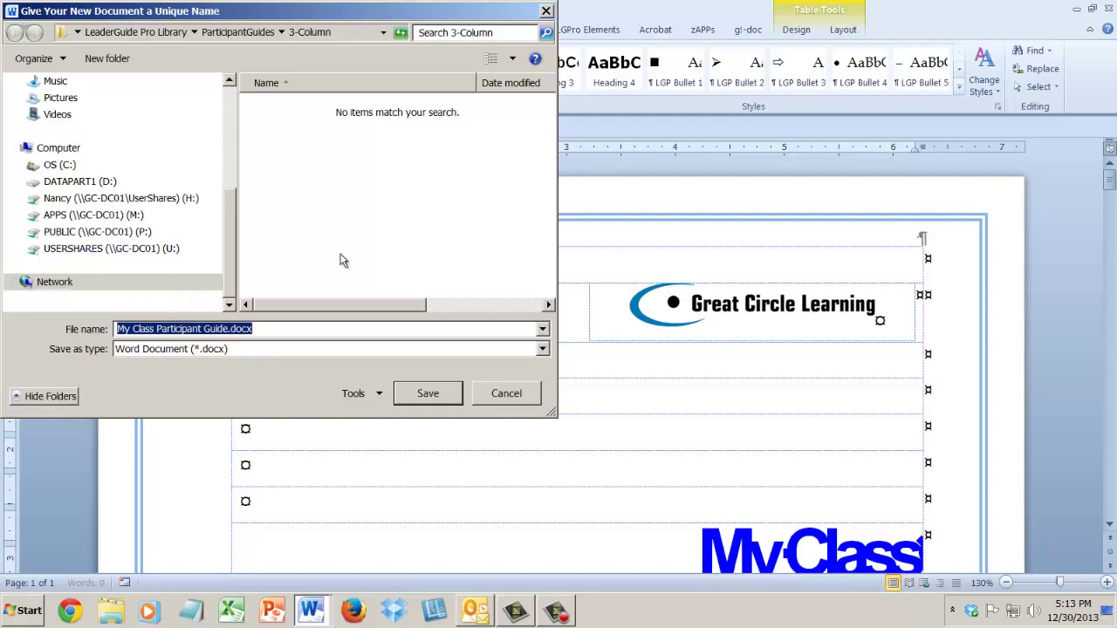
drag(336, 14, 415, 19)
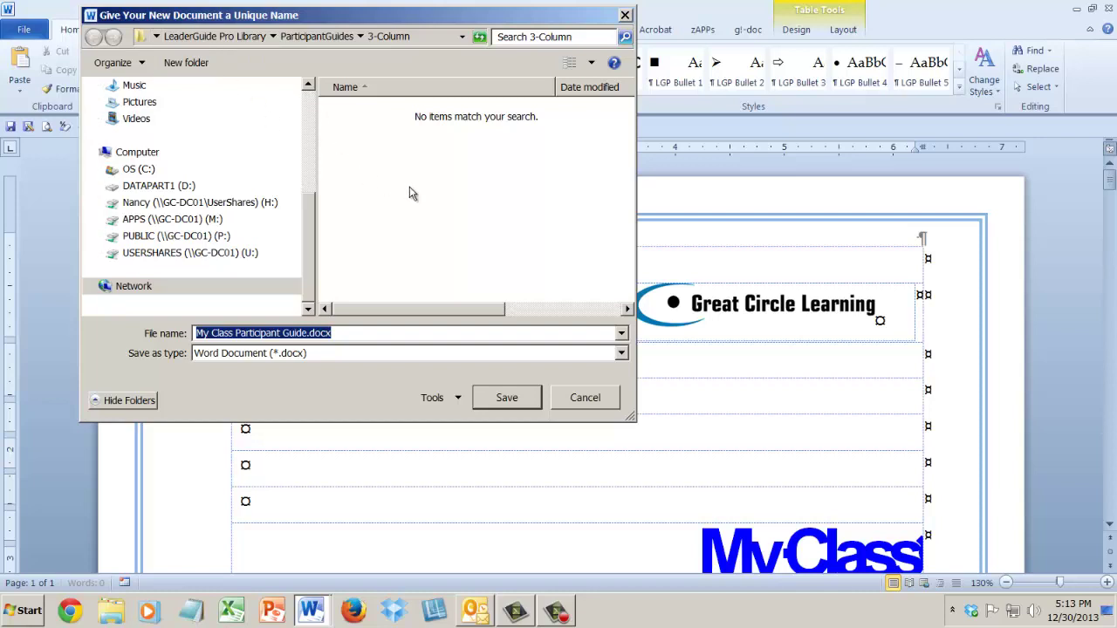
click(515, 398)
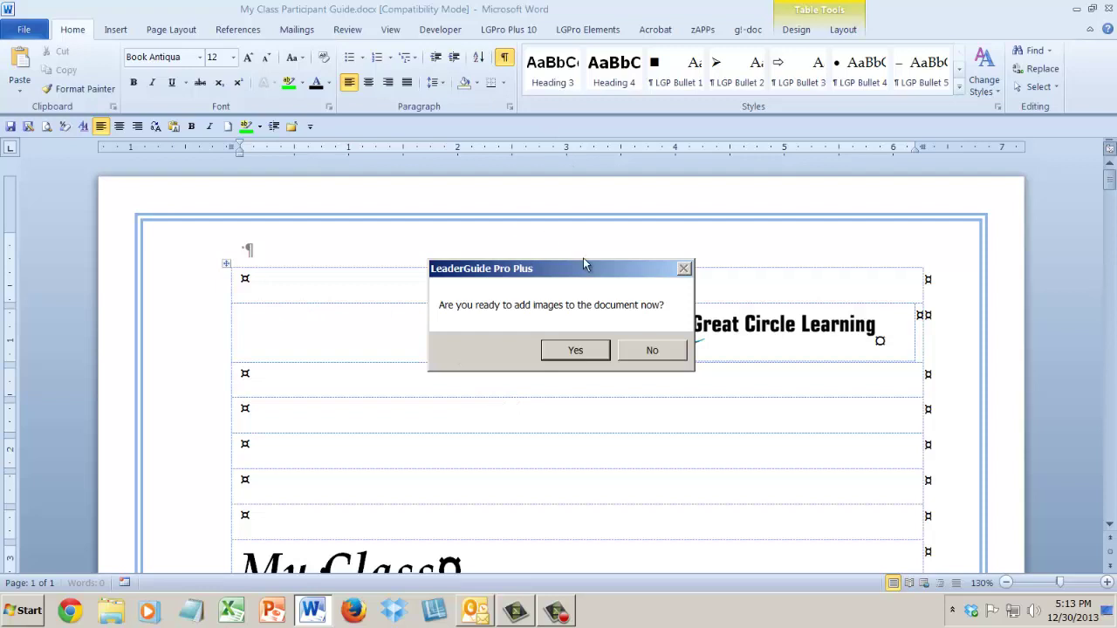
Agree to add images to the document now, trying the Picture image type and returning to PowerPoint
drag(583, 277, 551, 209)
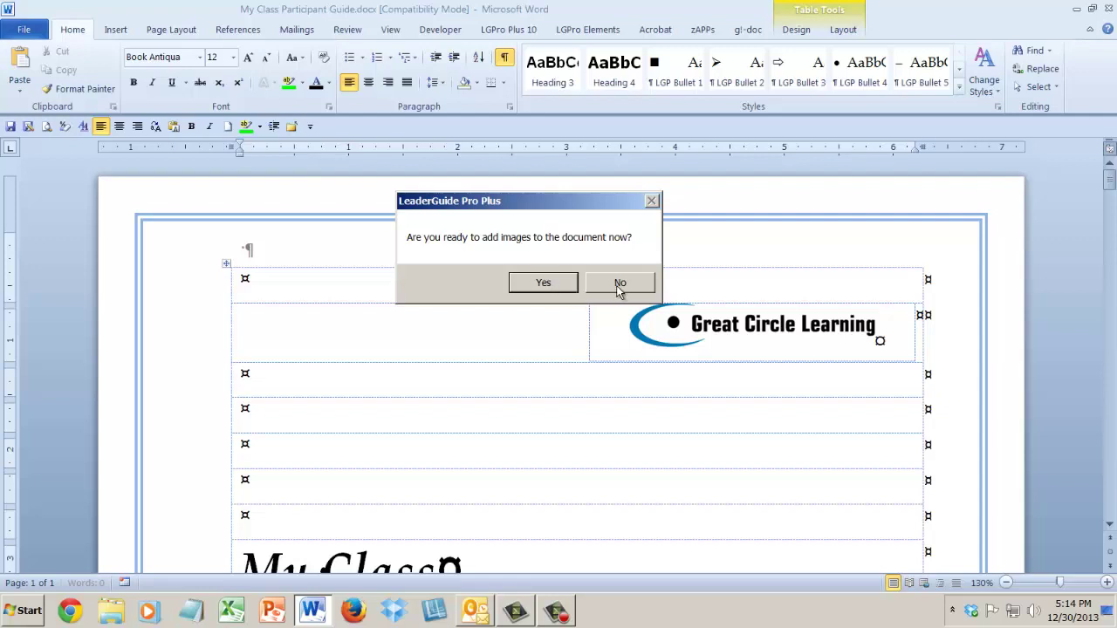
click(552, 293)
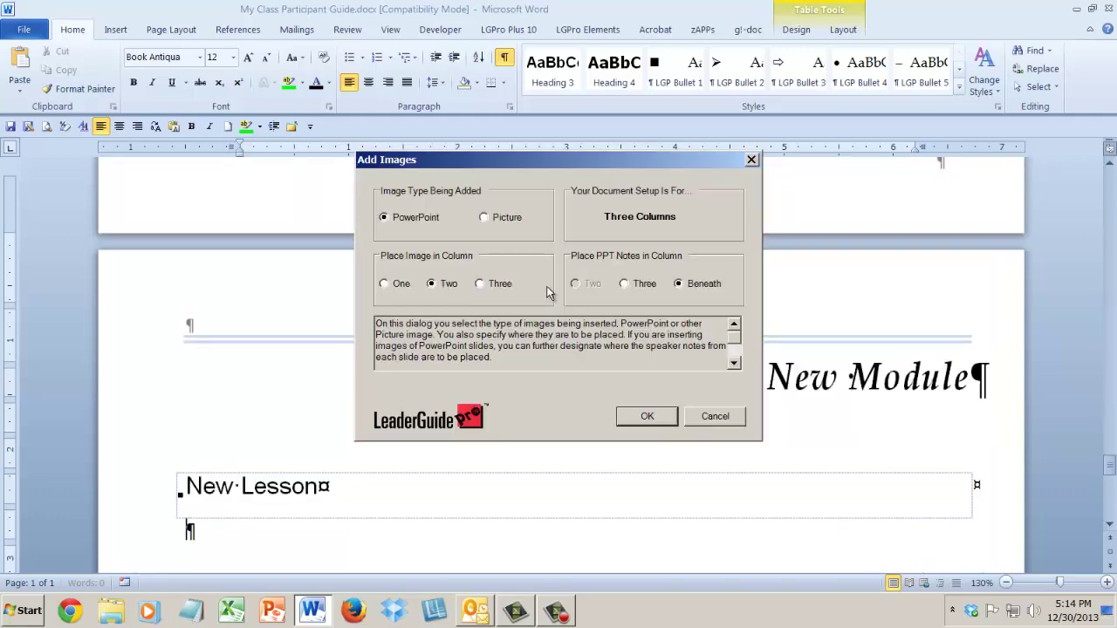
drag(529, 161, 503, 125)
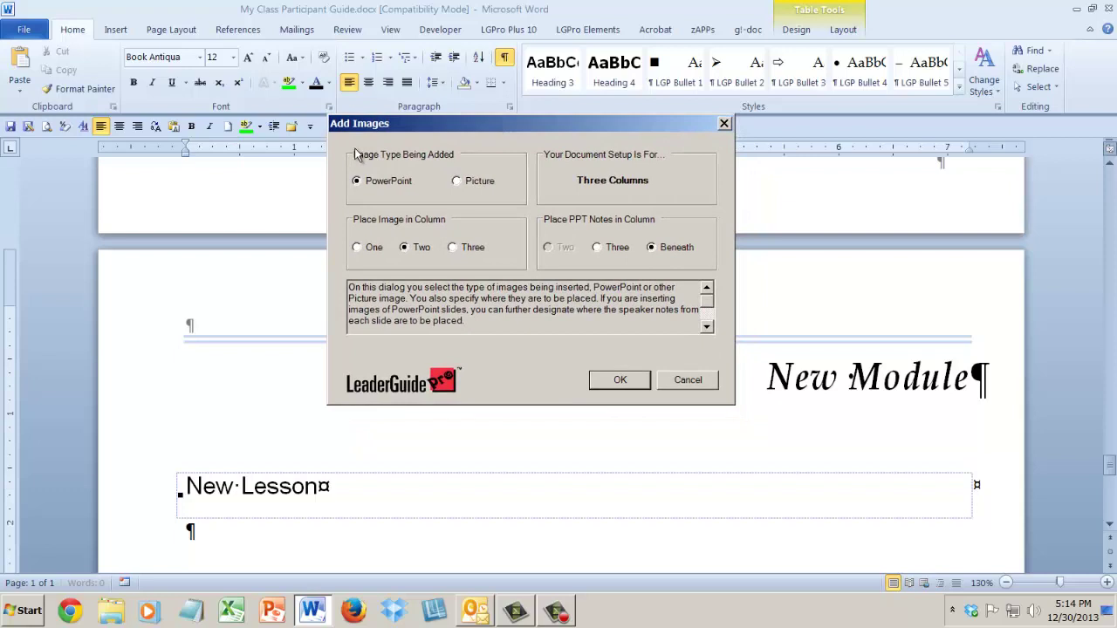
click(457, 182)
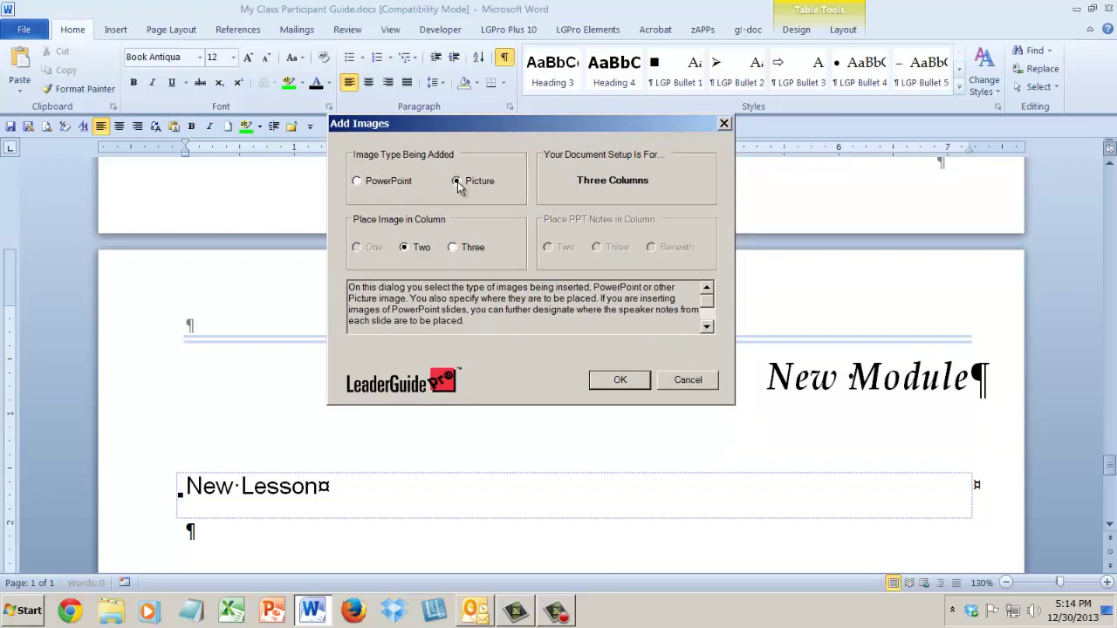
click(357, 182)
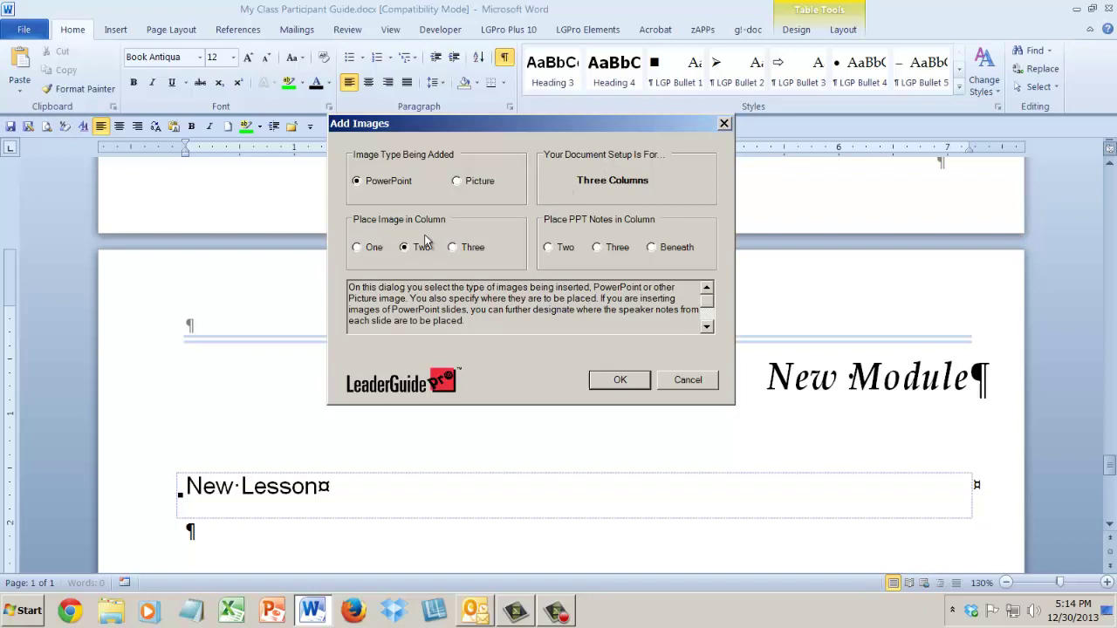
Try the image column choices, settle on column Three with the PPT notes Beneath, and finish creating the guidebook
click(366, 247)
click(404, 251)
click(454, 250)
click(548, 247)
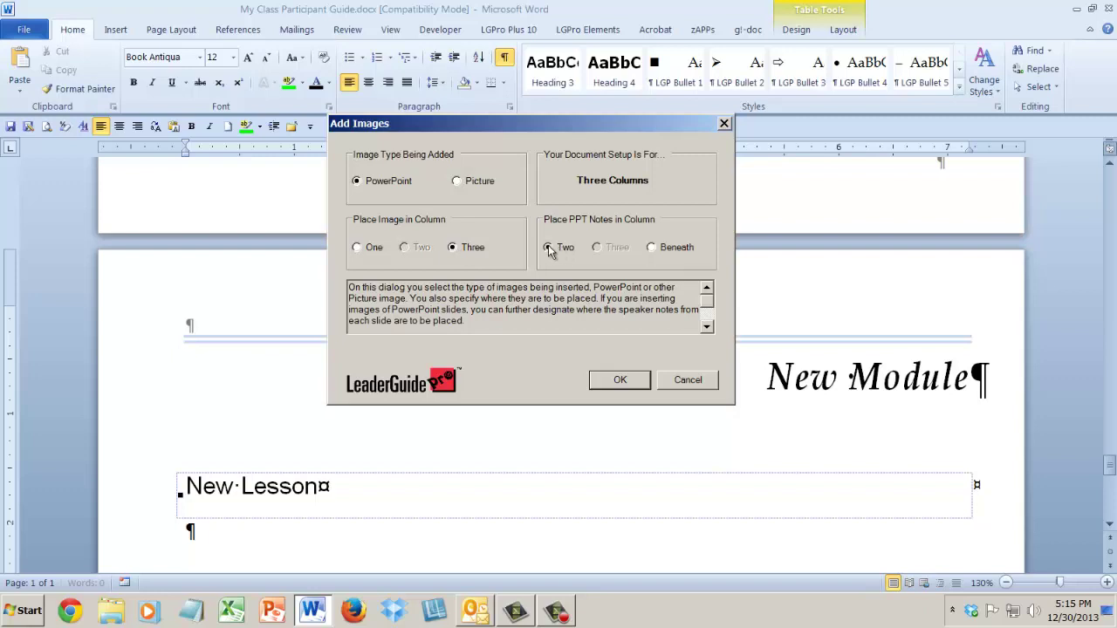
click(656, 250)
click(634, 384)
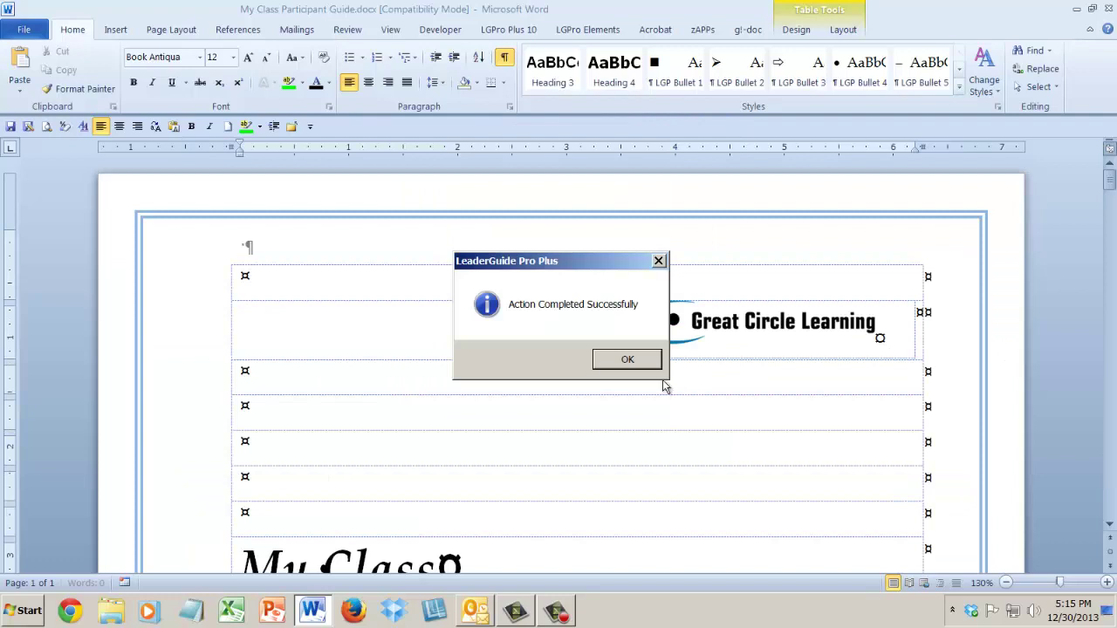
click(617, 367)
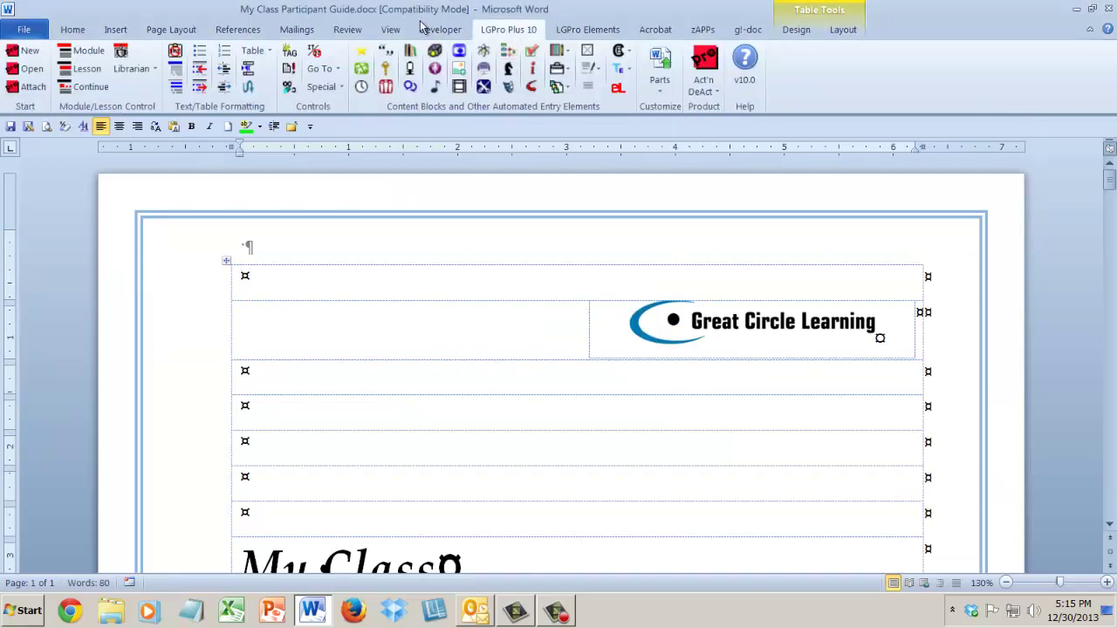
Look through the LGPro Plus 10 Special functions and the Parts customization options
click(337, 87)
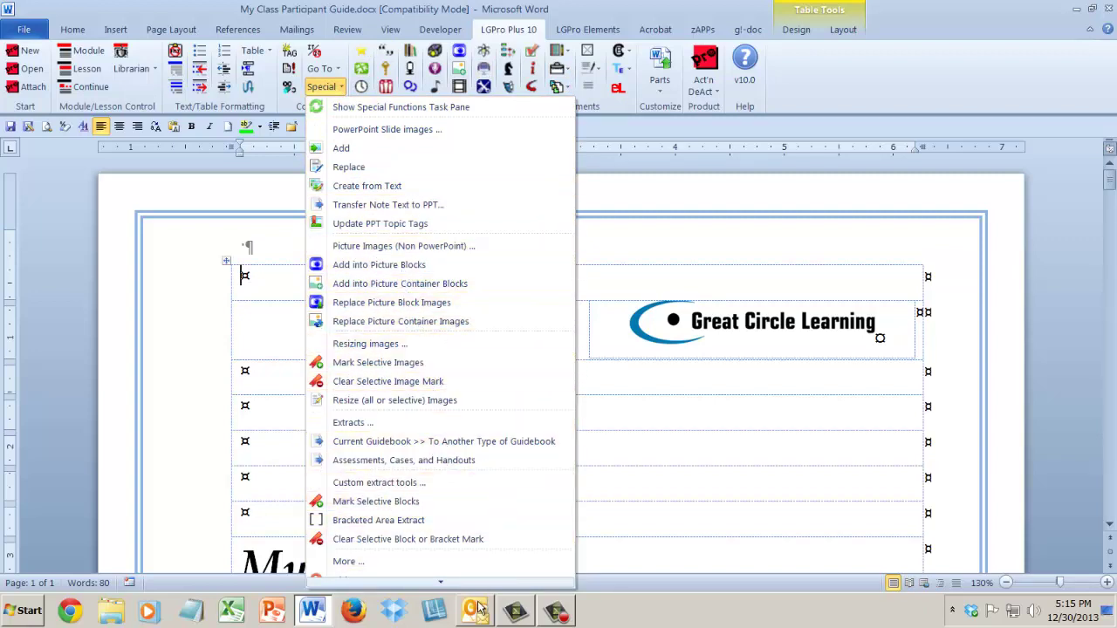
click(689, 144)
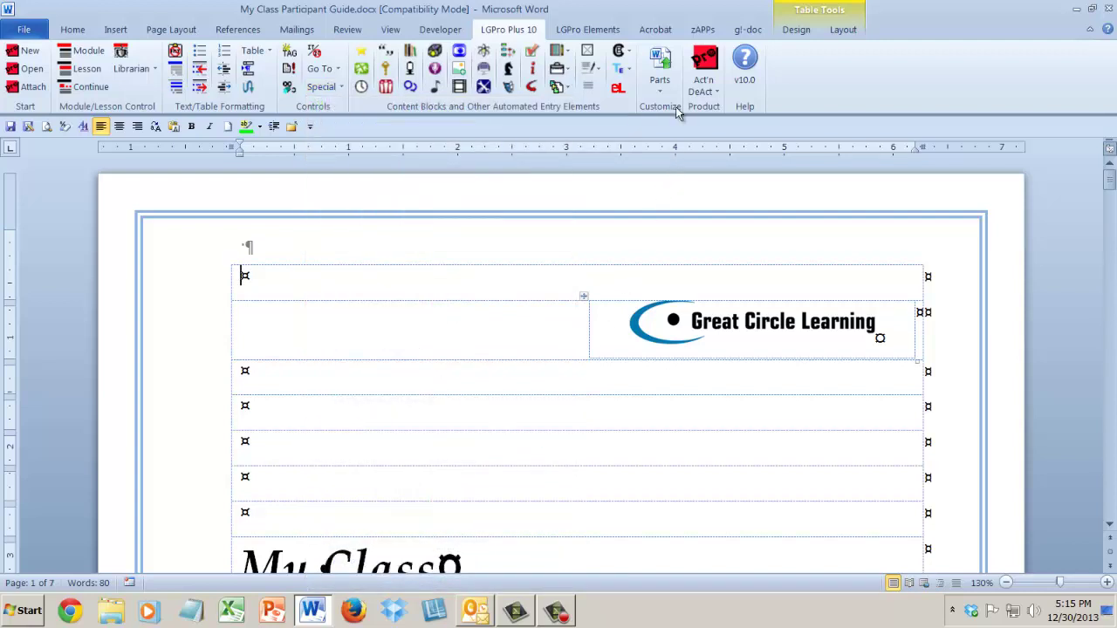
click(666, 95)
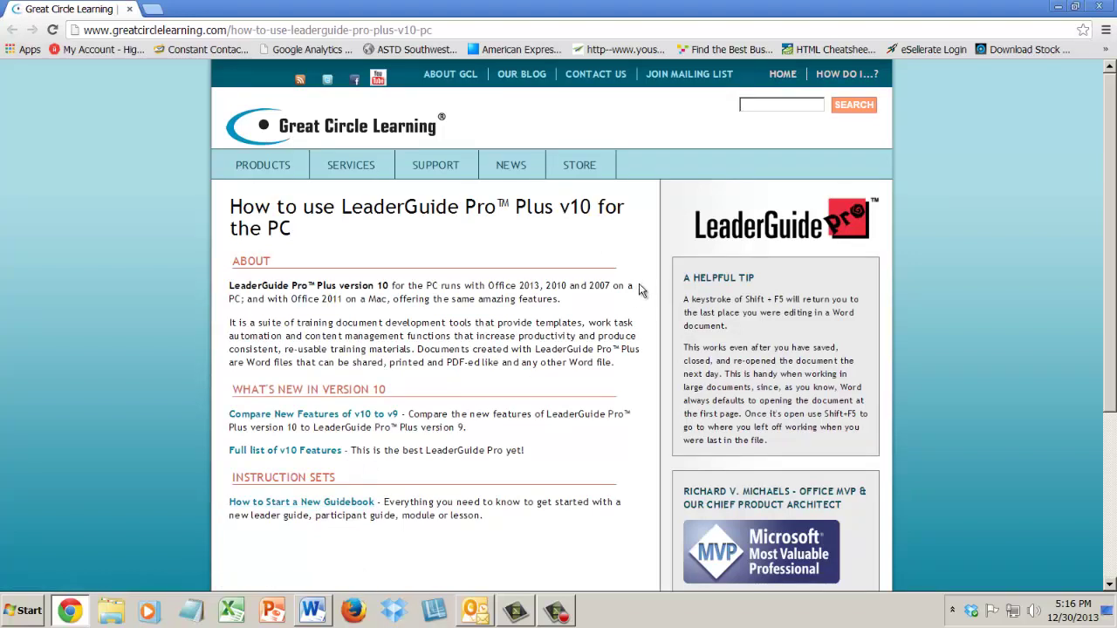
In Chrome, view the Great Circle Learning site's Contact Us and Support pages, ending on the Knowledge Base forums
click(602, 78)
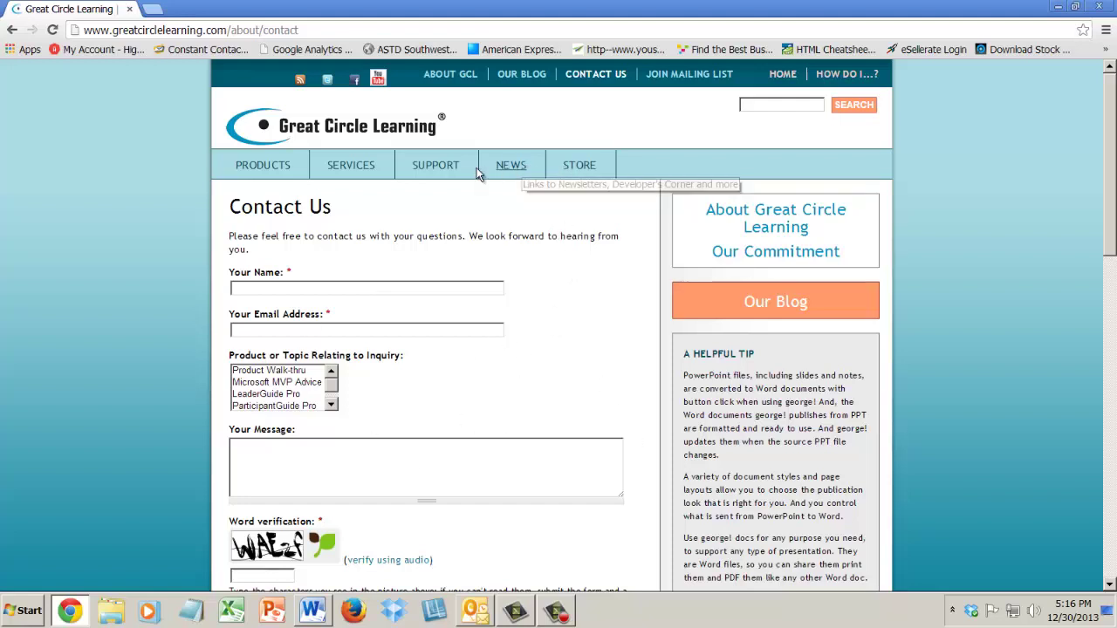
click(439, 172)
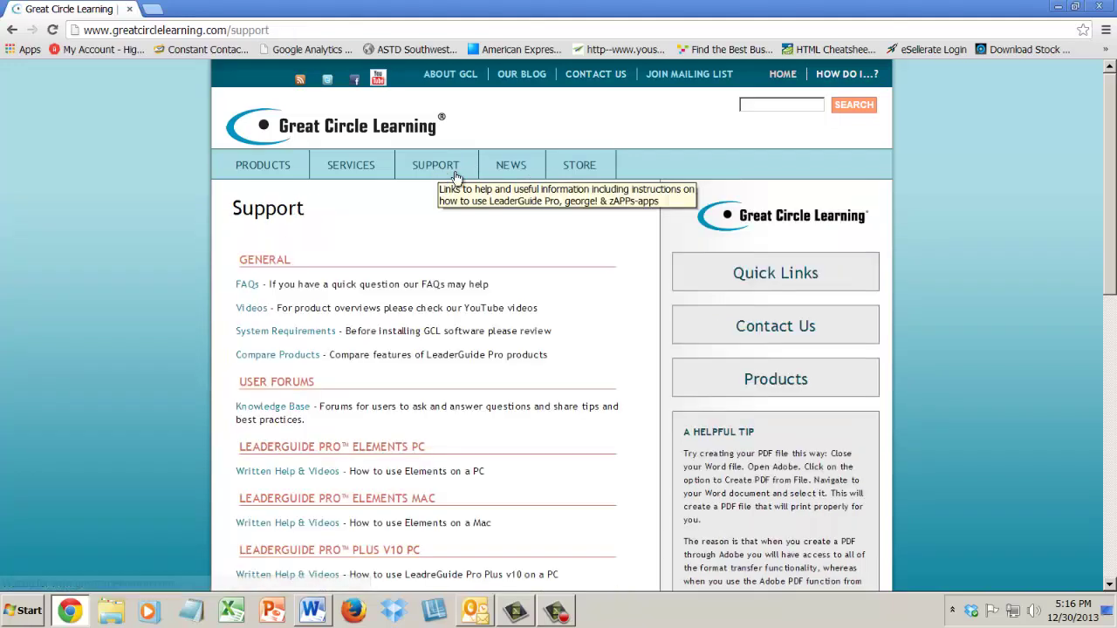
drag(1106, 177, 1111, 252)
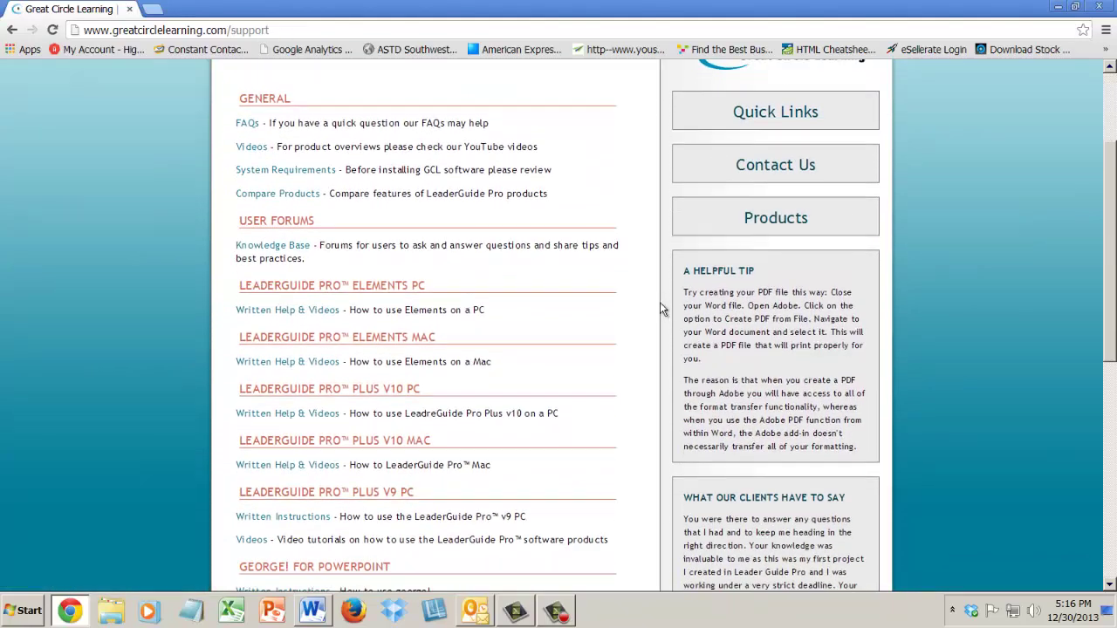
click(272, 249)
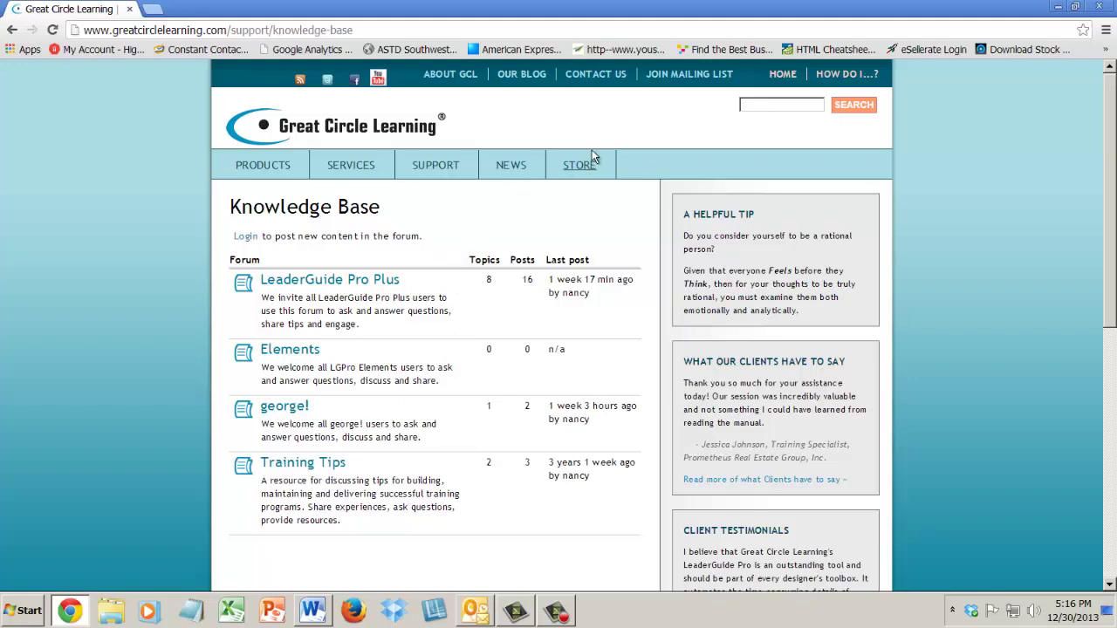
Return to the site's home page and open the LeaderGuide Pro Plus PC page from its products
click(381, 129)
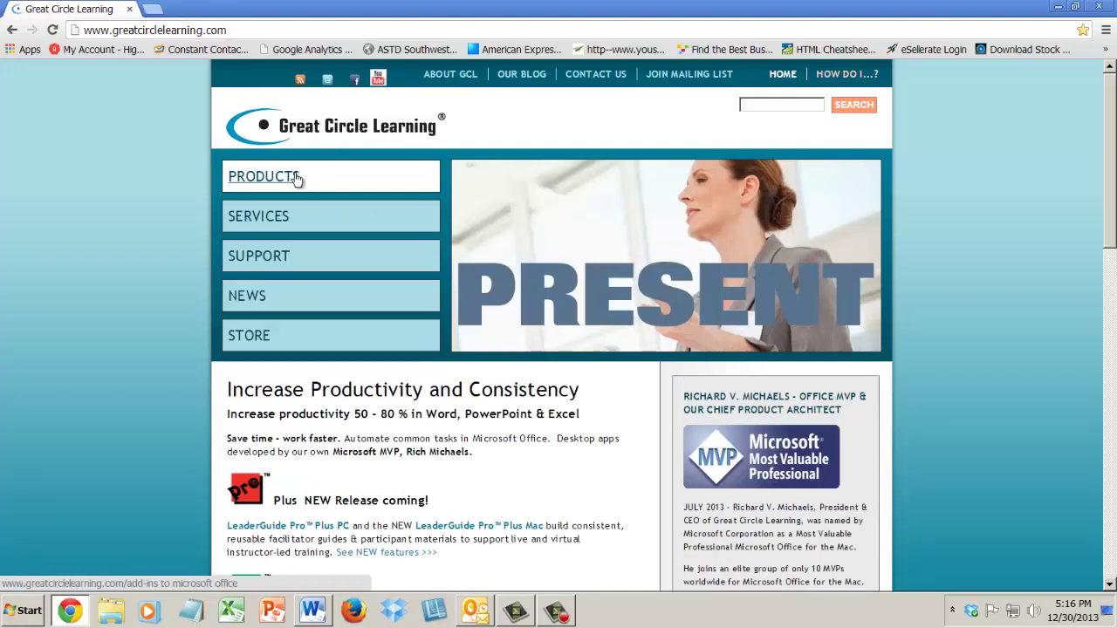
click(278, 181)
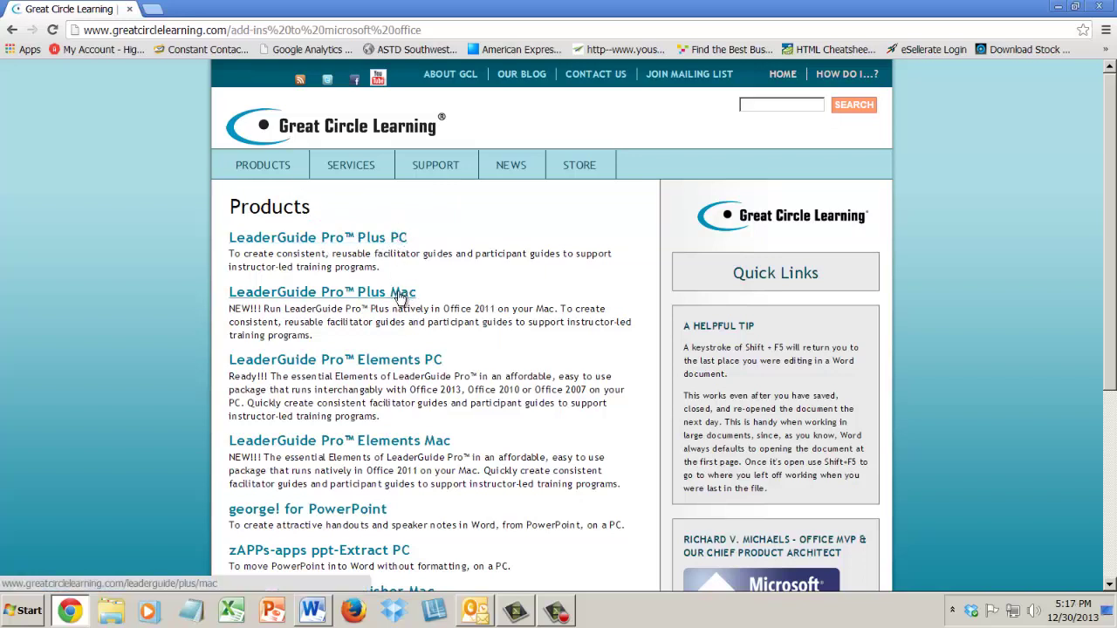
click(380, 243)
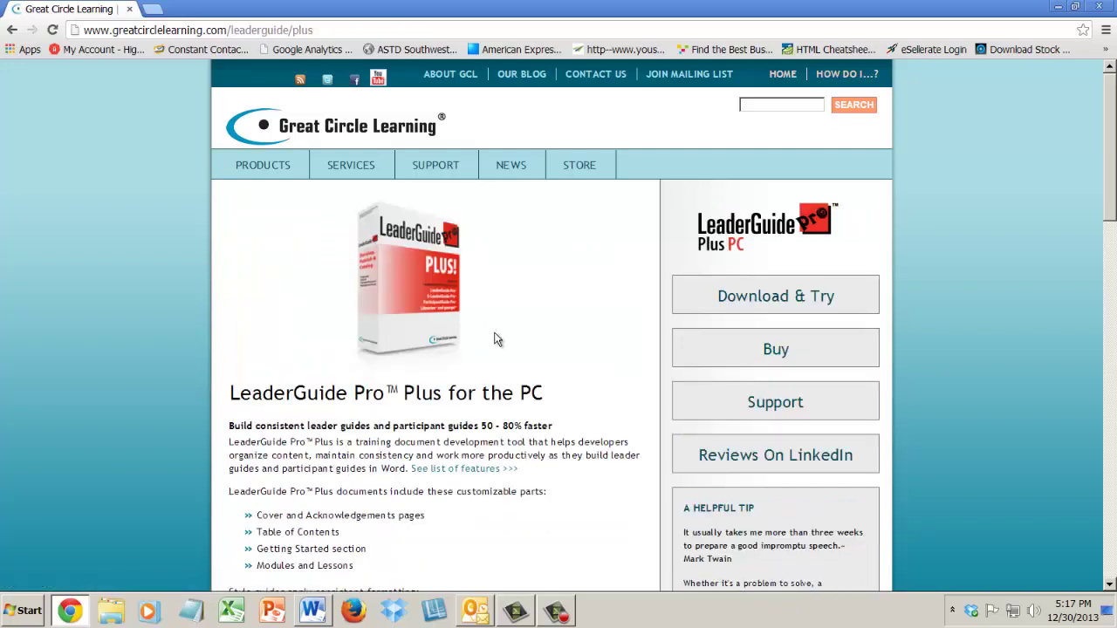
Examine the Download & Try versions and the Buy section's subscription license prices, collapsing each section again
click(743, 301)
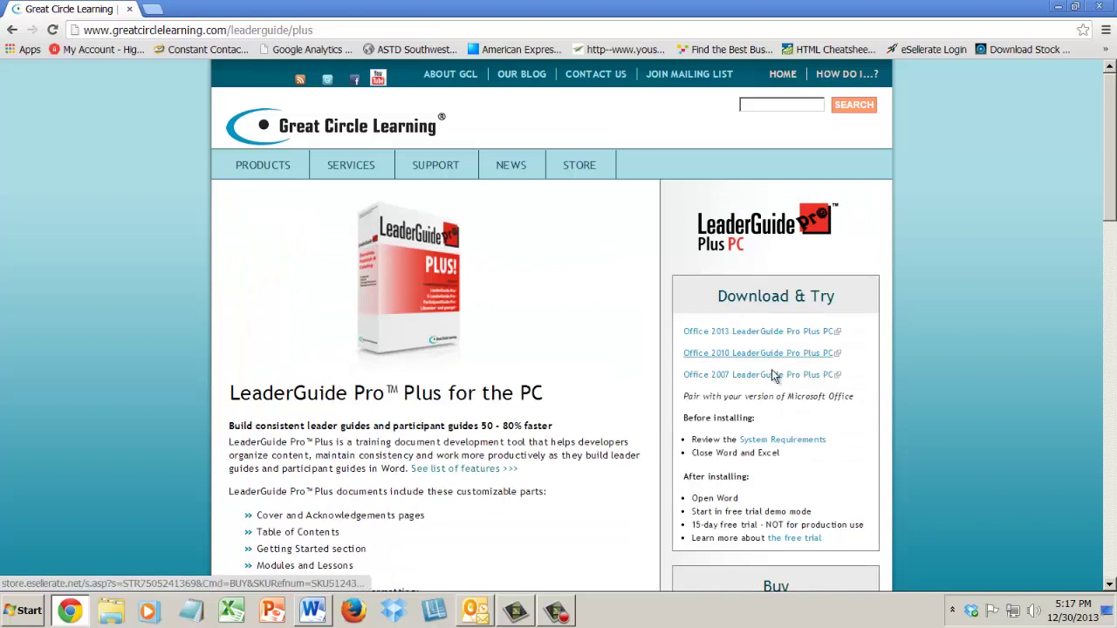
click(823, 299)
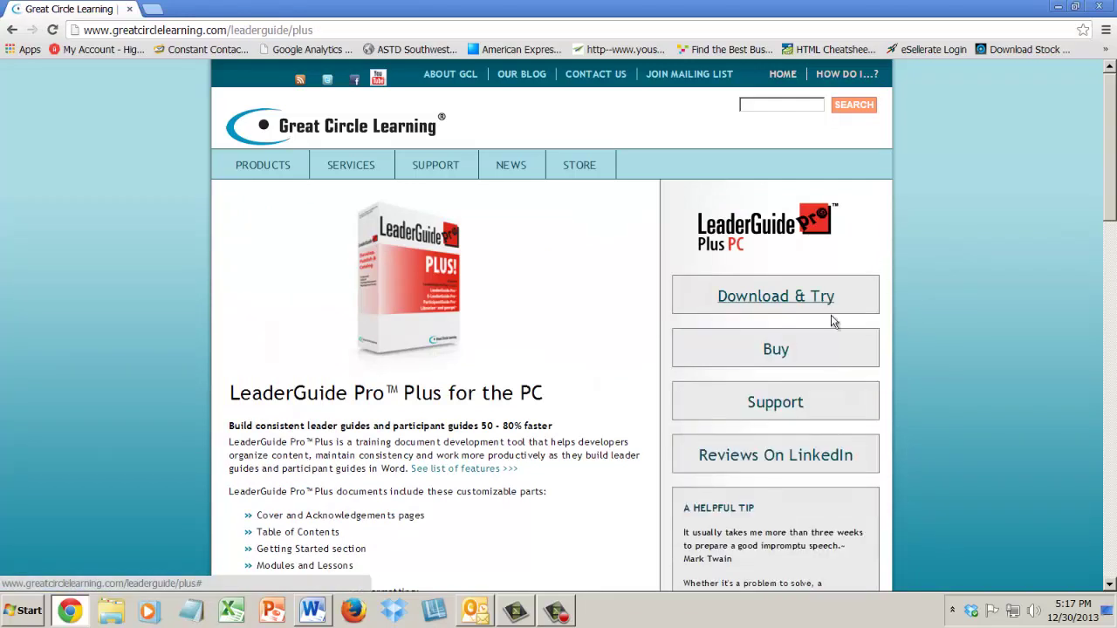
click(800, 362)
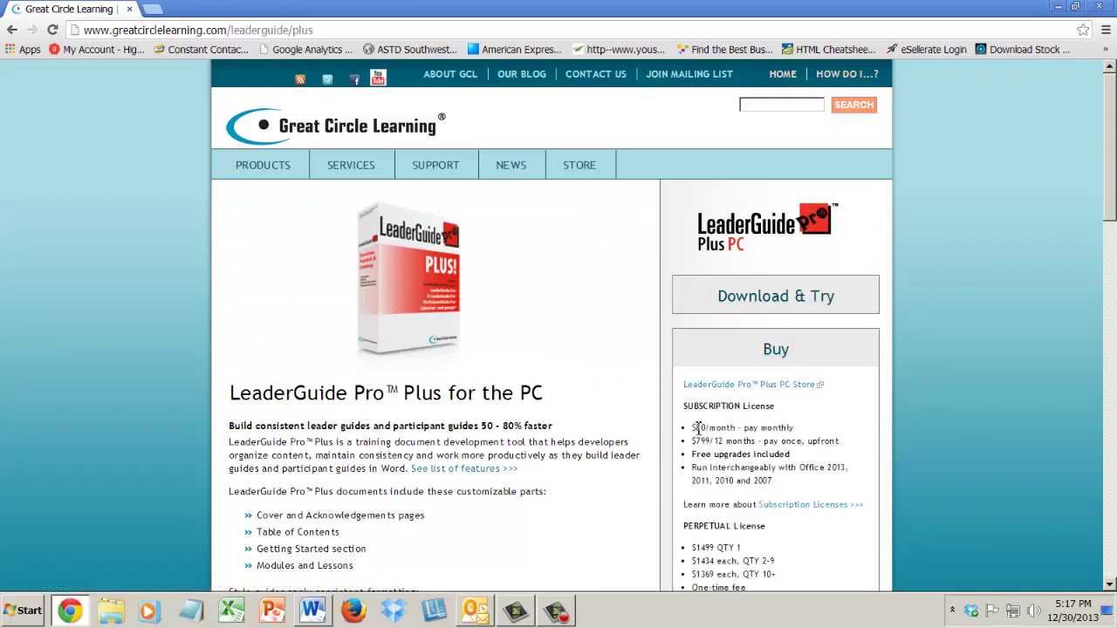
drag(695, 431, 738, 445)
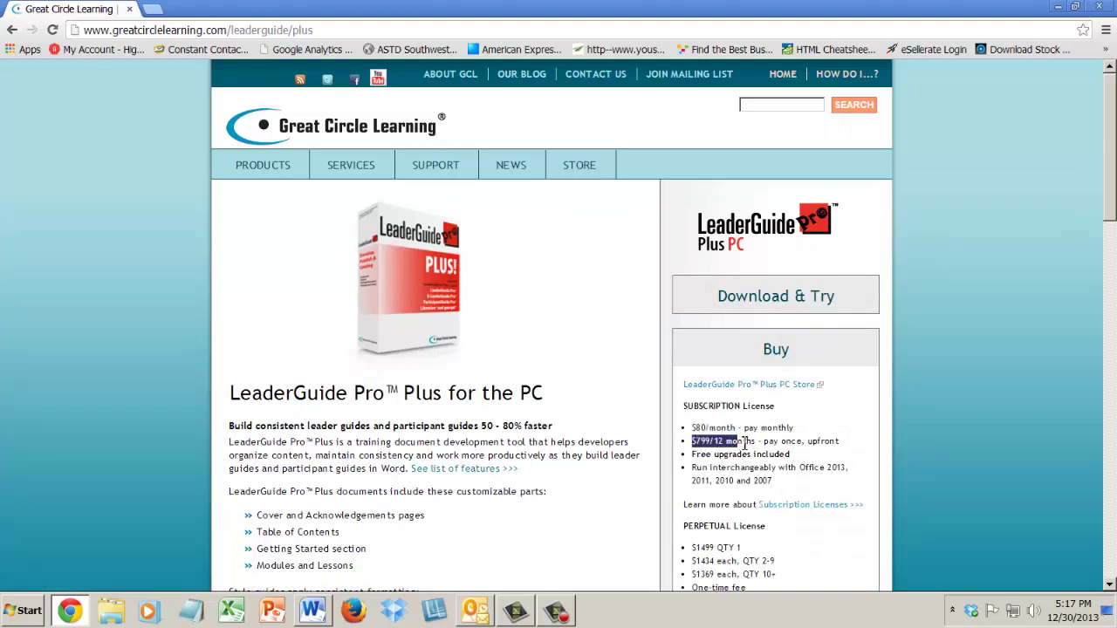
click(856, 452)
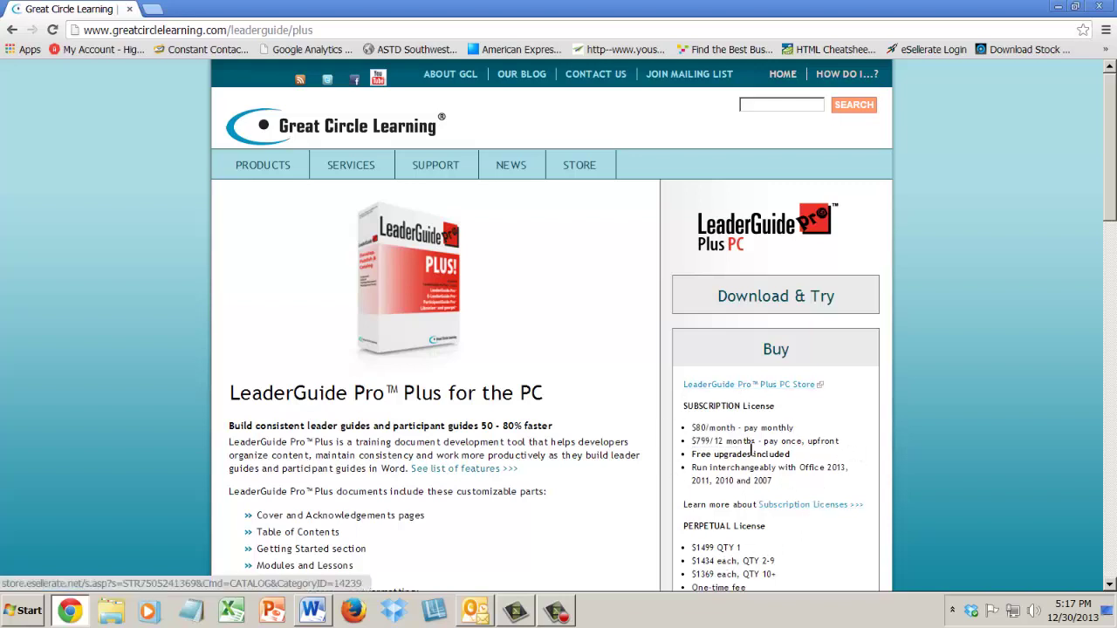
click(776, 352)
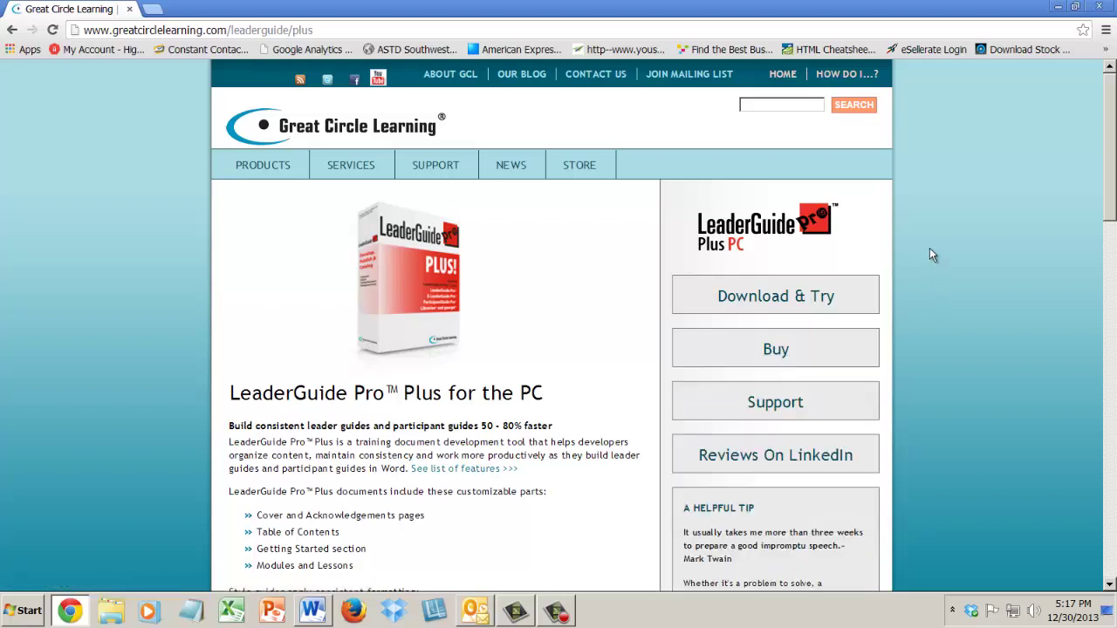